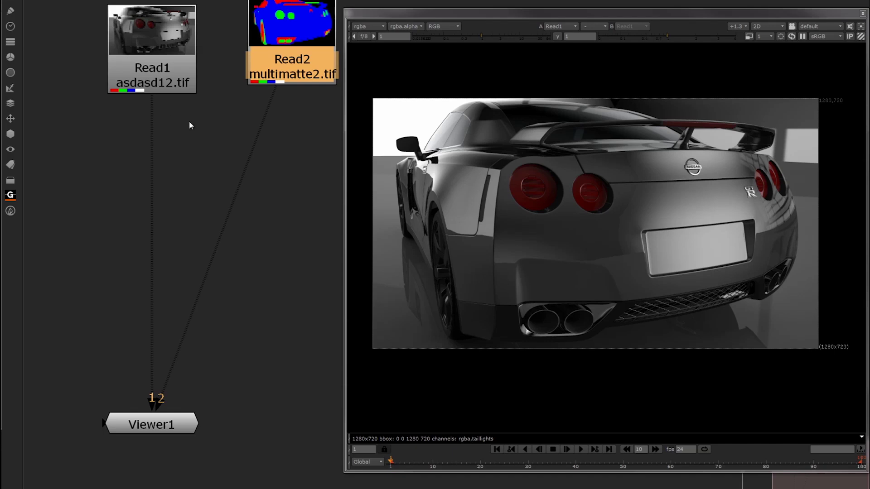
- Reposition Read2 and recentre the graph, then view Read1 and then the Read2 multimatte
drag(252, 68, 235, 81)
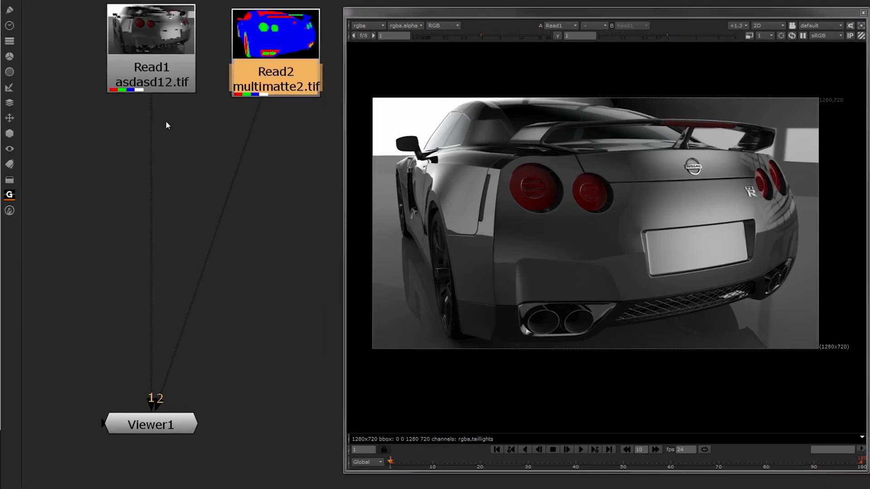
alt+drag(194, 111, 182, 125)
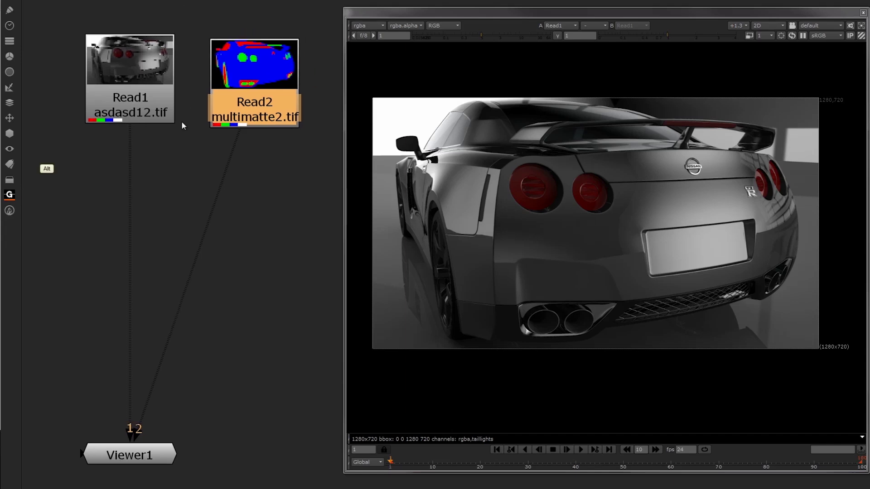
click(148, 75)
key(1)
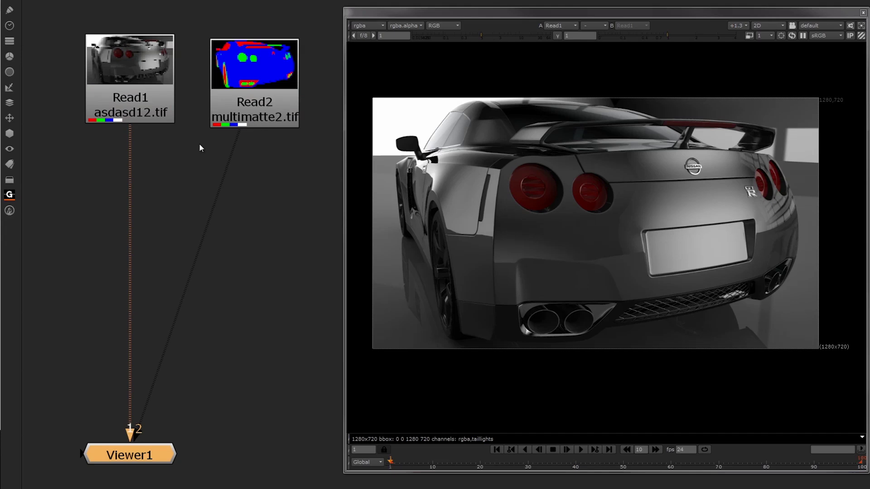
drag(255, 82, 266, 87)
key(1)
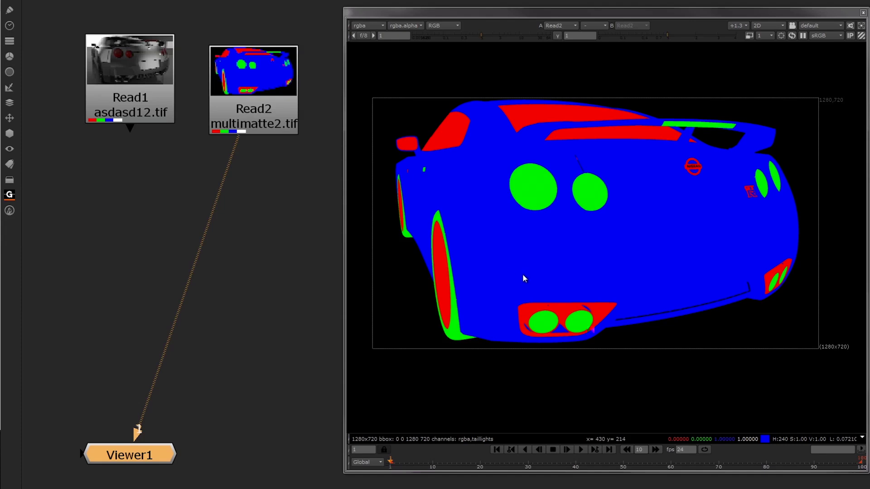
drag(139, 97, 141, 100)
key(1)
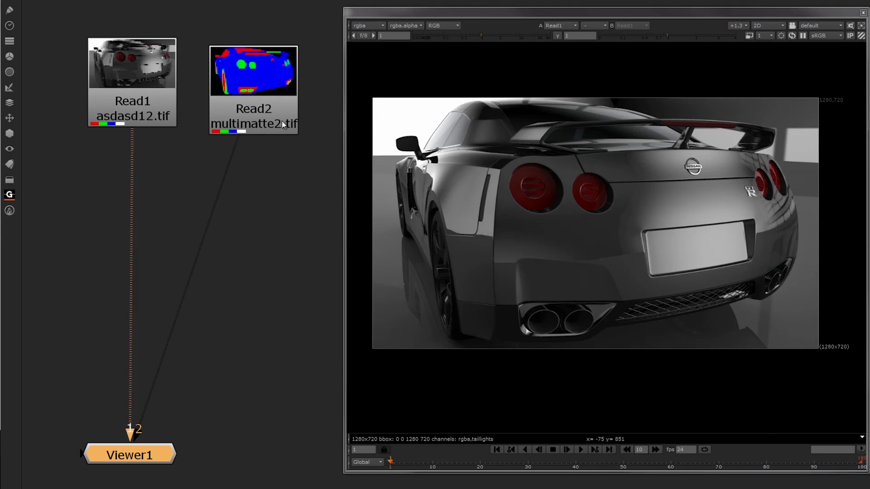
drag(255, 99, 258, 103)
key(2)
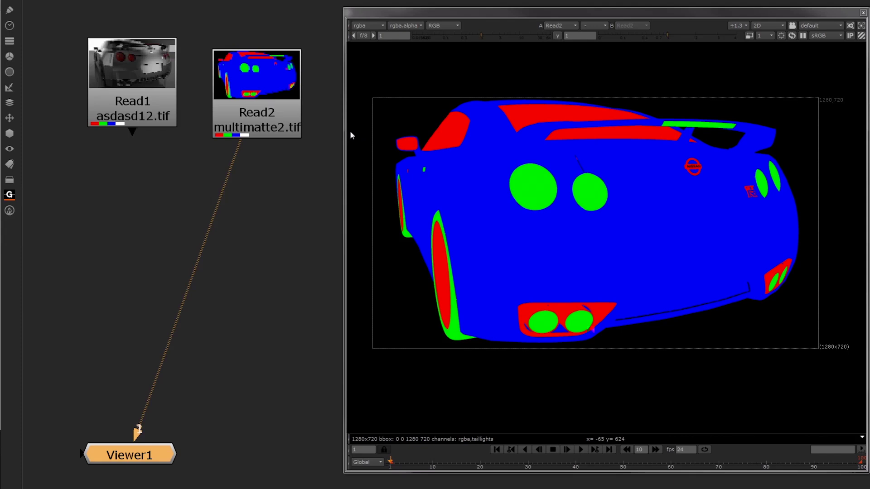
click(98, 91)
key(1)
click(273, 100)
key(2)
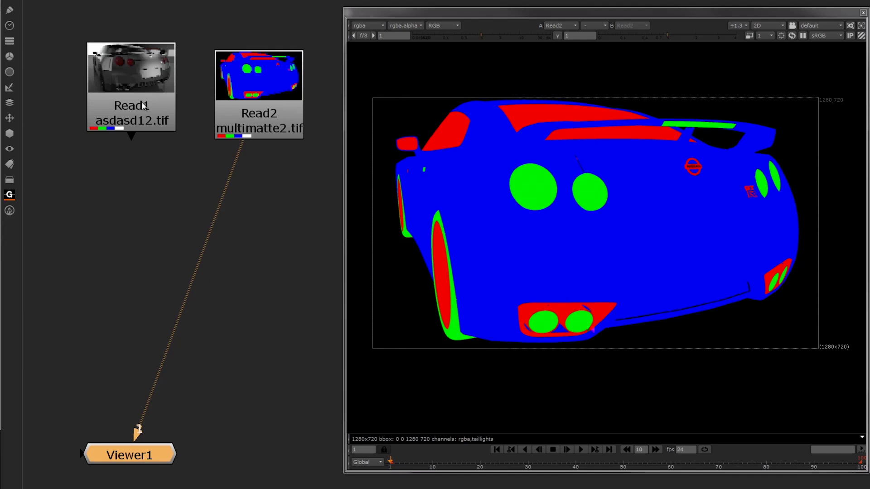
drag(127, 99, 122, 104)
key(1)
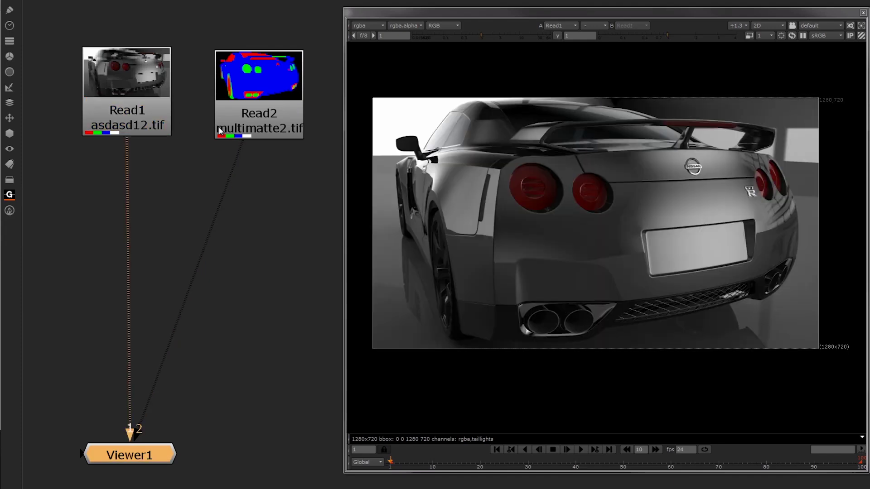
middle_drag(223, 105, 238, 127)
click(237, 145)
middle_drag(235, 164, 238, 129)
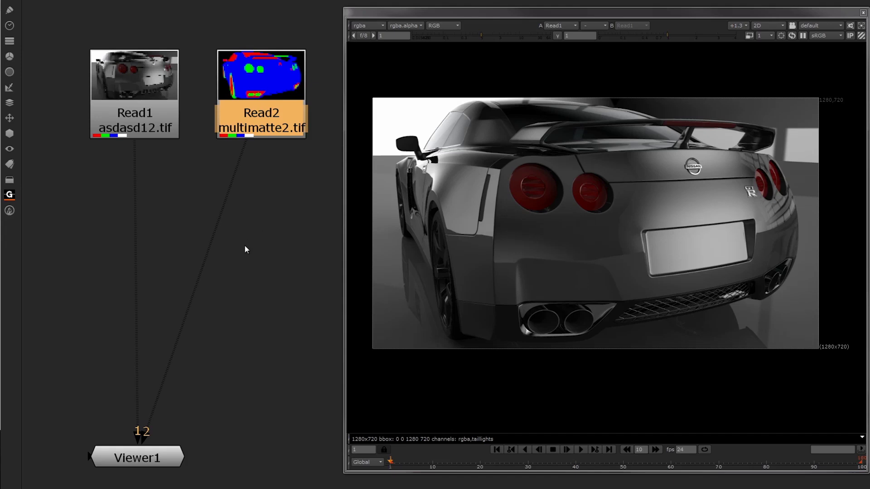
click(254, 221)
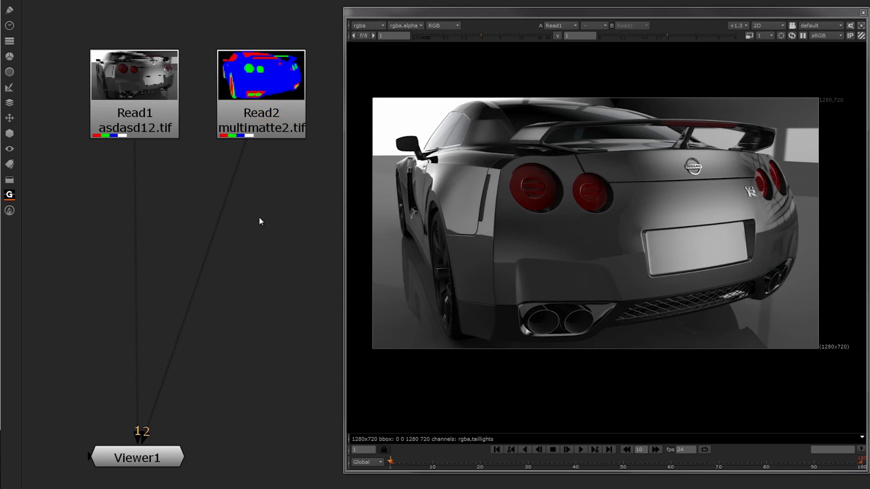
- Add an unconnected Copy1 node (alpha to alpha) below Read2, then view the multimatte
key(k)
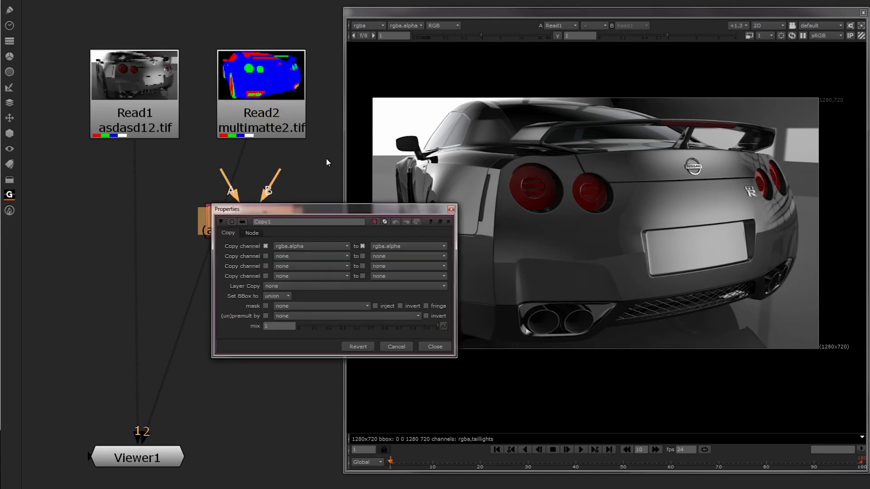
click(434, 347)
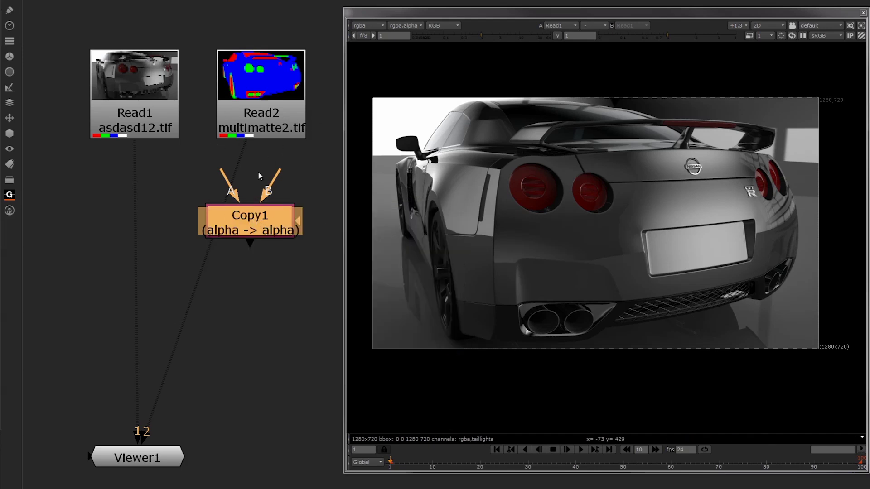
double_click(246, 222)
drag(410, 218, 405, 117)
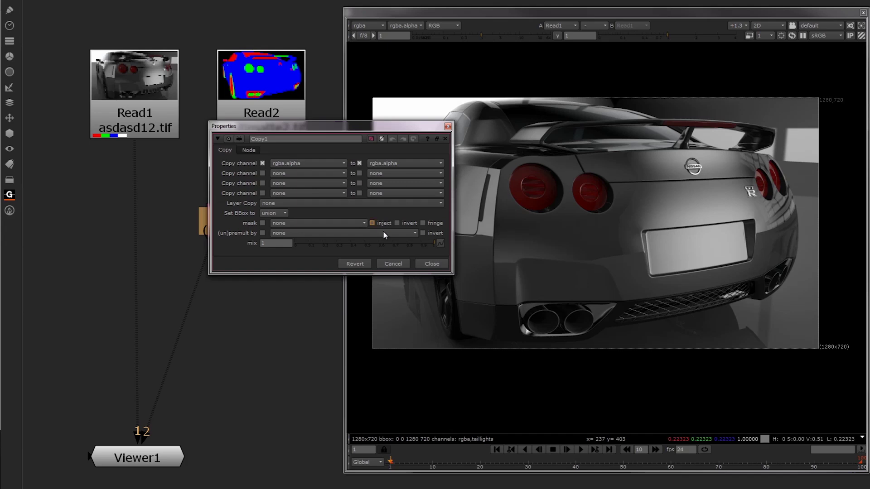
drag(318, 128, 248, 251)
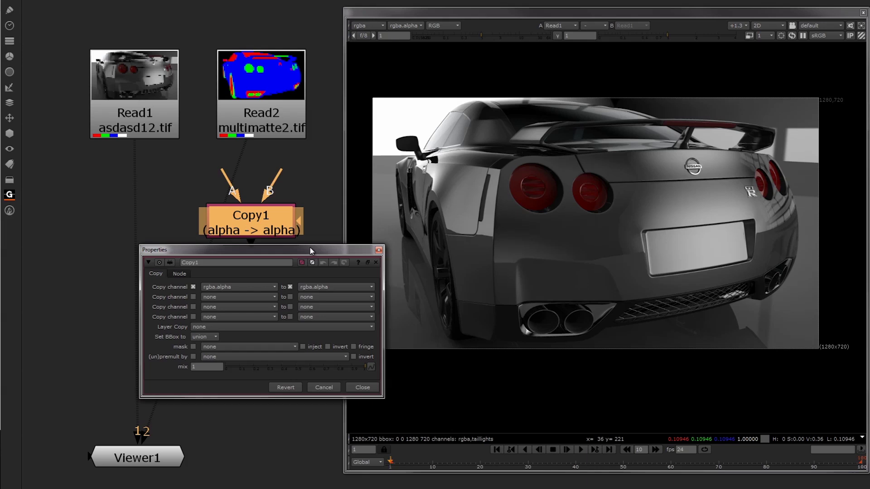
click(363, 388)
drag(306, 102, 310, 102)
key(1)
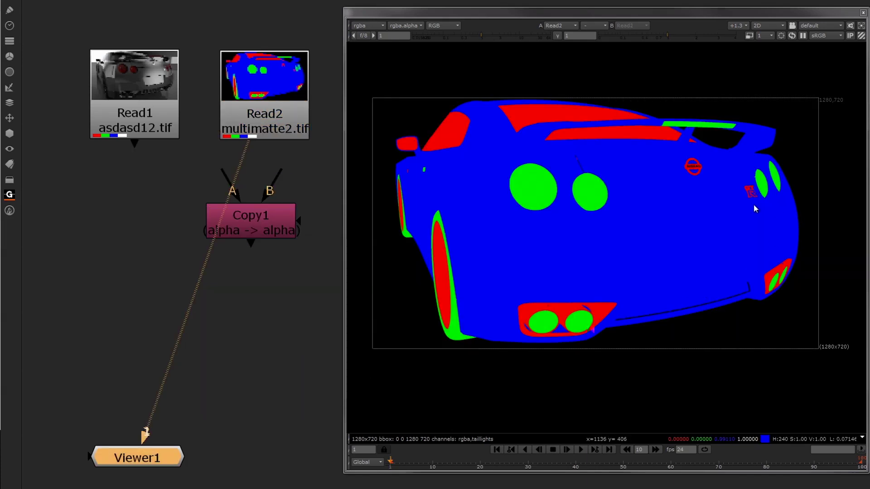
- Switch the viewer between the Read1 car render and the Read2 multimatte
drag(157, 118, 154, 121)
key(1)
scroll(244, 163, down, 5)
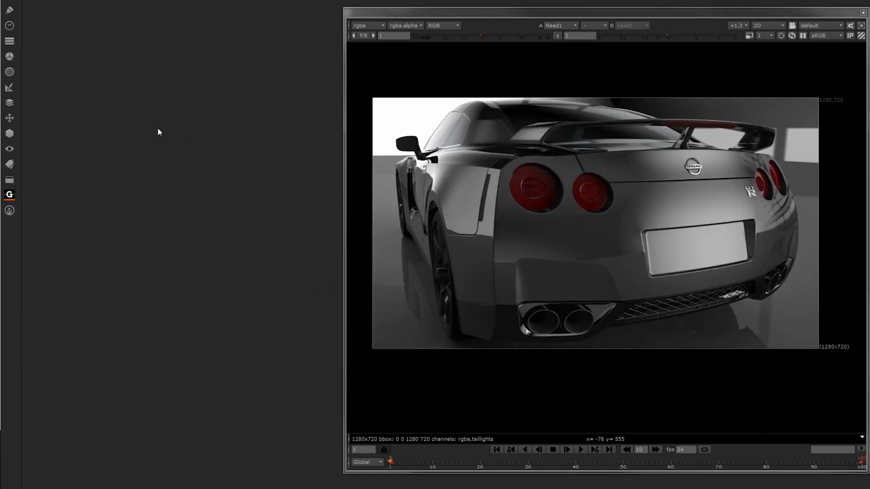
scroll(166, 216, up, 4)
scroll(167, 191, up, 4)
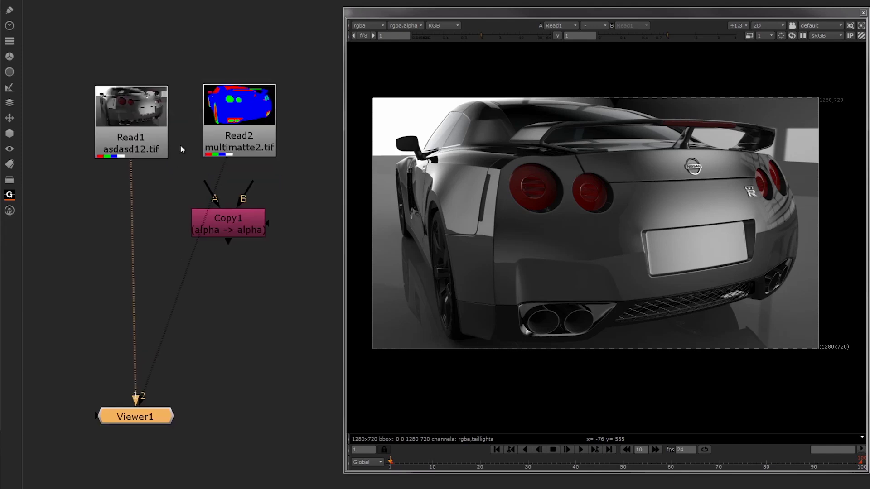
click(250, 141)
key(1)
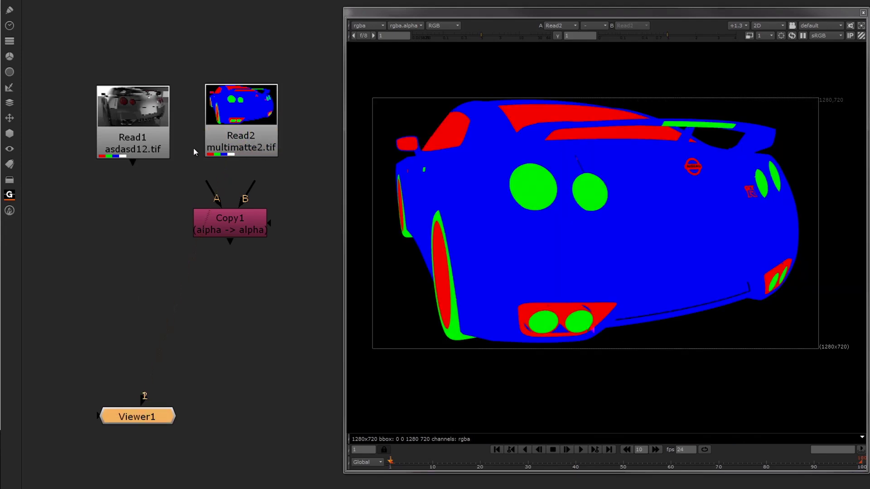
click(166, 137)
key(1)
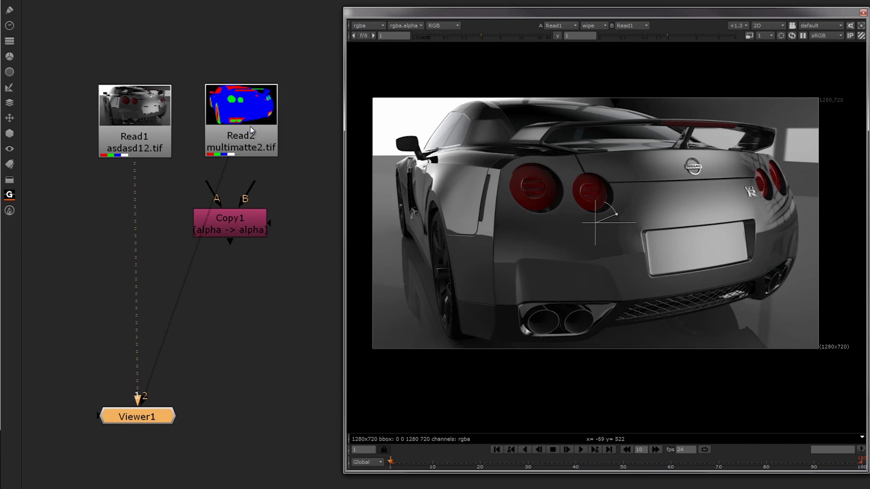
- Wipe-compare the multimatte against the car render, then insert Copy1 between Read1 and Viewer1
key(w)
drag(597, 222, 818, 218)
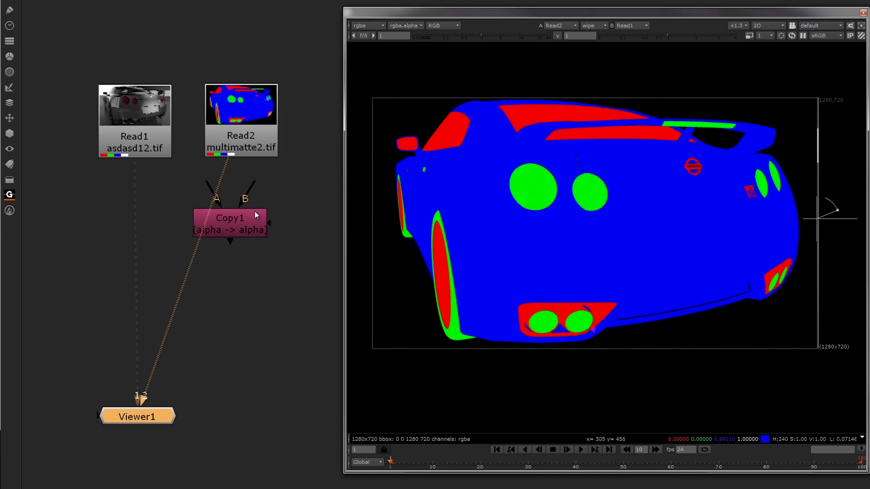
drag(170, 136, 176, 134)
key(1)
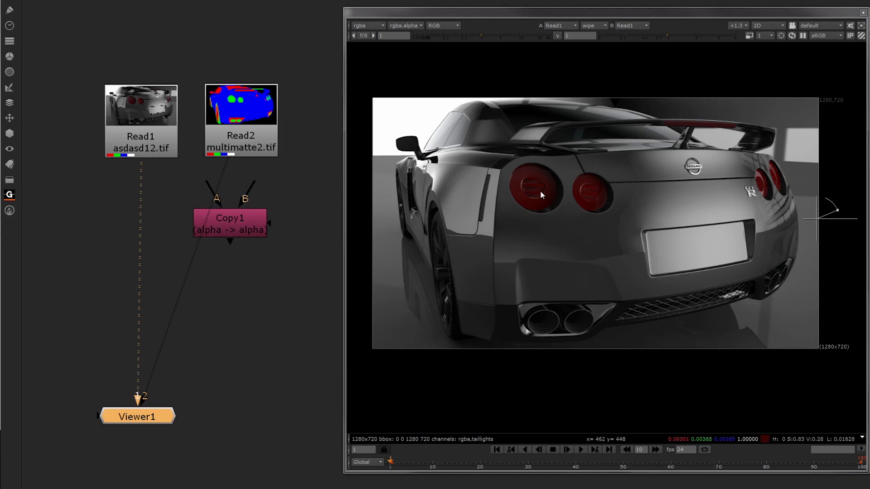
key(w)
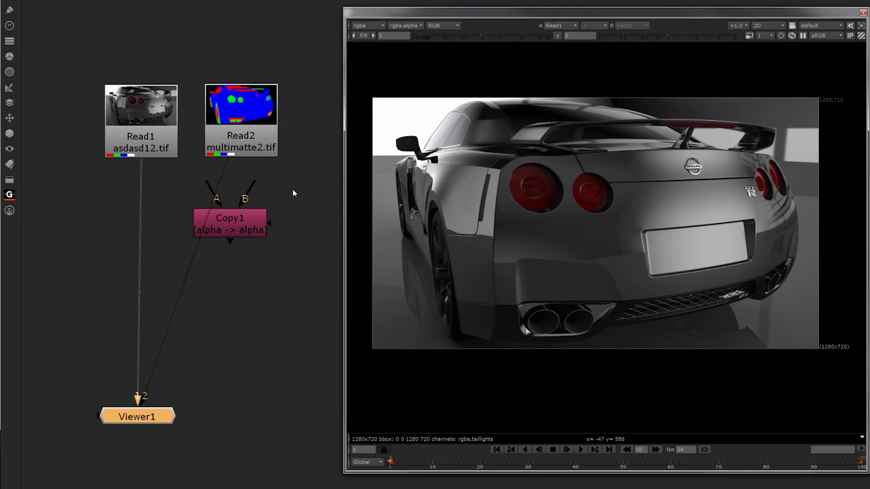
drag(222, 224, 146, 214)
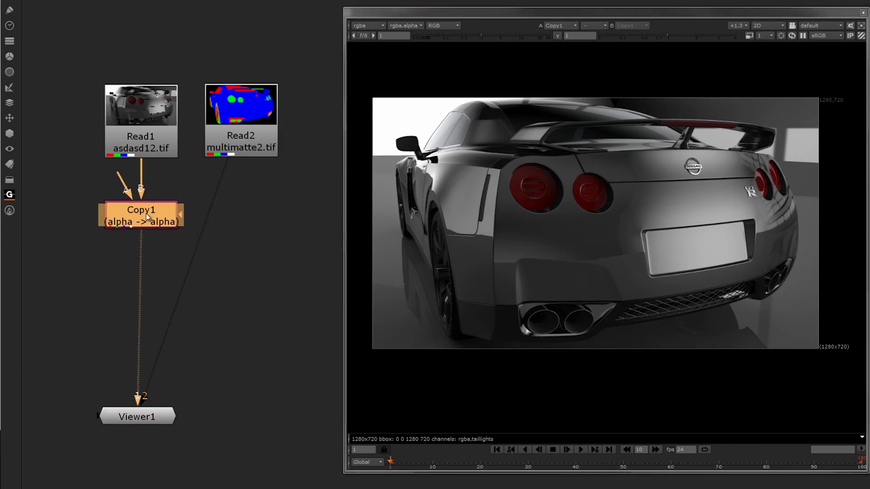
- Connect Copy1's A input to Read2 and tidy the Read2 and Viewer1 positions
click(156, 237)
drag(125, 184, 249, 138)
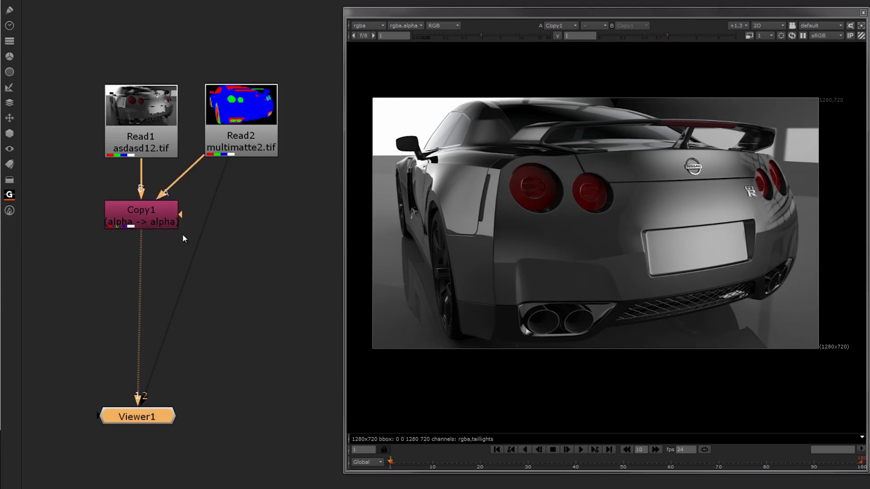
mouse_move(251, 107)
mouse_down()
mouse_move(258, 88)
mouse_move(255, 121)
mouse_up()
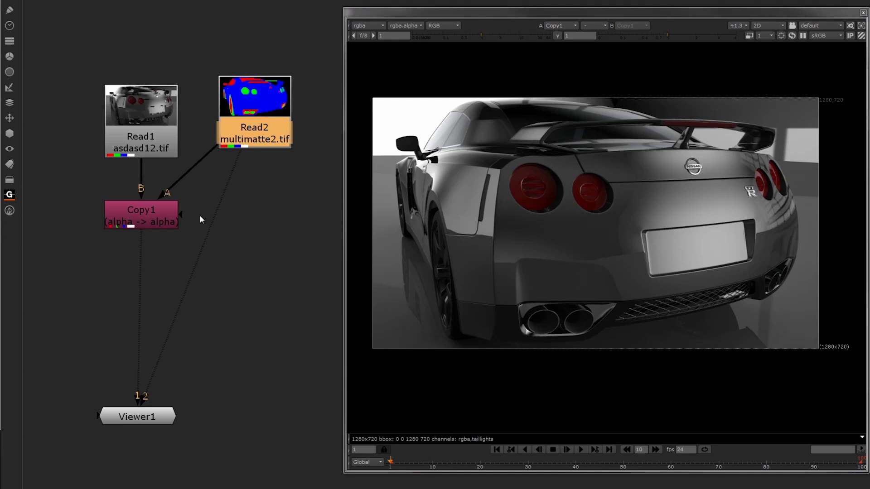
middle_drag(156, 237, 151, 231)
drag(136, 401, 133, 346)
- Set Copy1 to copy rgba.green into a new channel named lights.matte
double_click(146, 206)
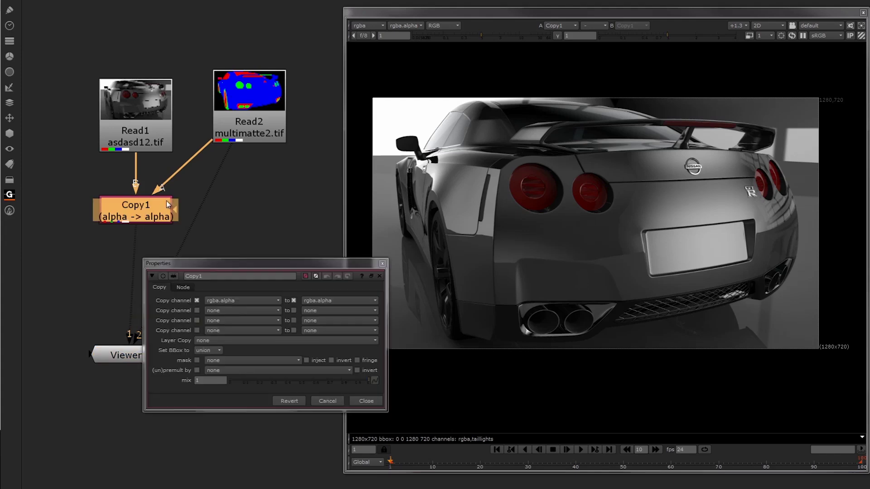
drag(222, 264, 193, 269)
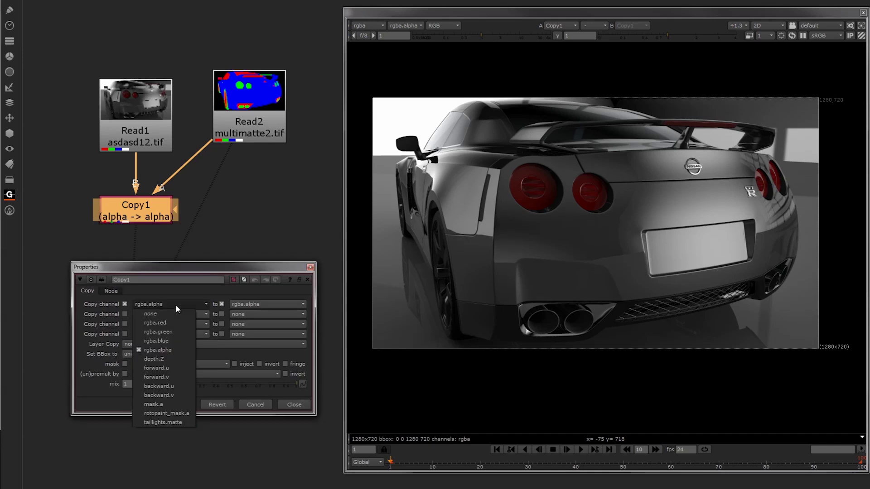
click(168, 332)
click(280, 304)
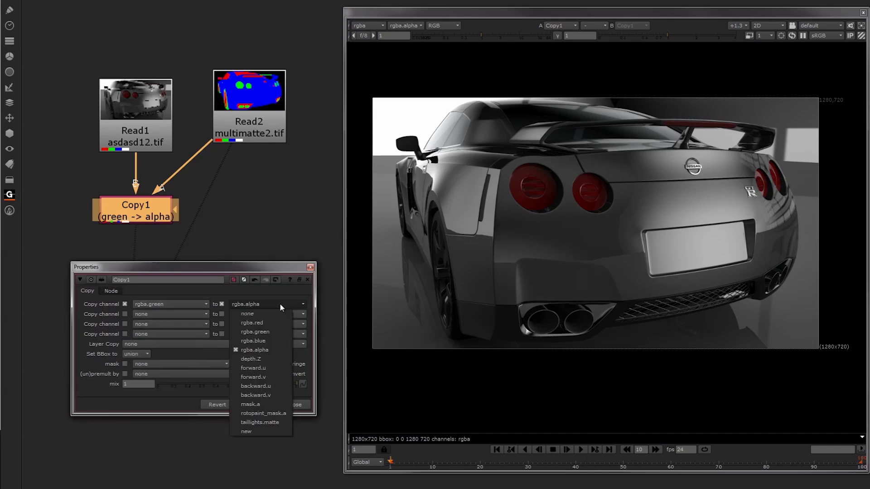
click(269, 429)
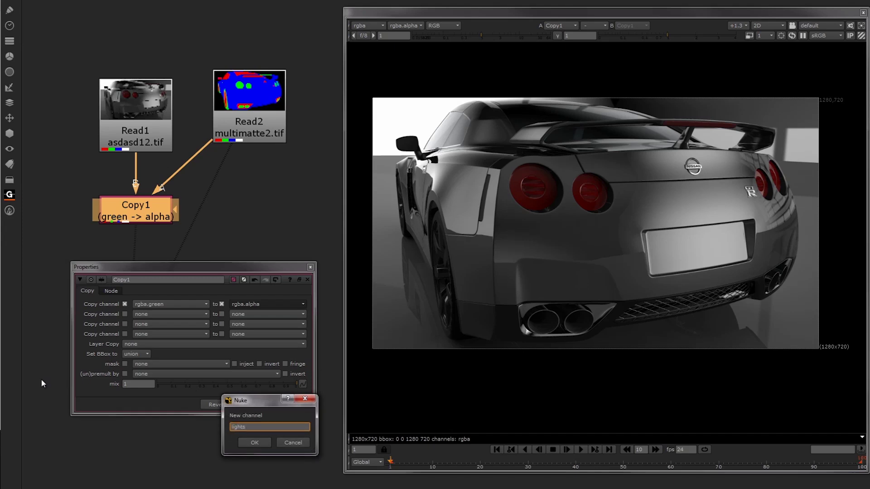
text(lights.matte)
key(Return)
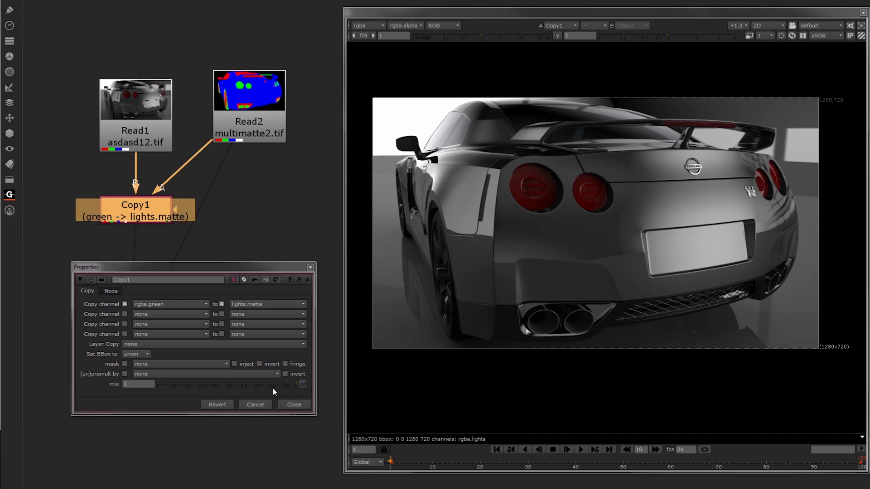
click(292, 405)
click(256, 289)
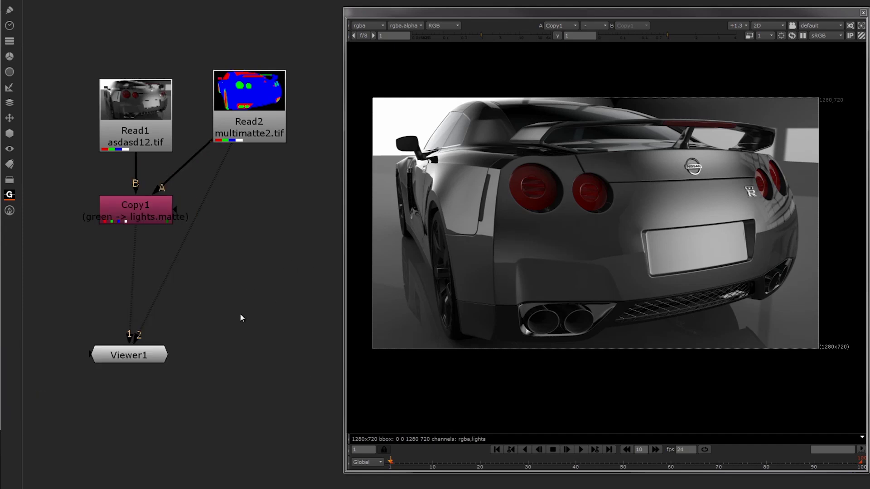
- Insert a Grade1 node after Copy1, masked by the lights.matte channel
key(g)
drag(188, 276, 204, 357)
drag(262, 300, 120, 267)
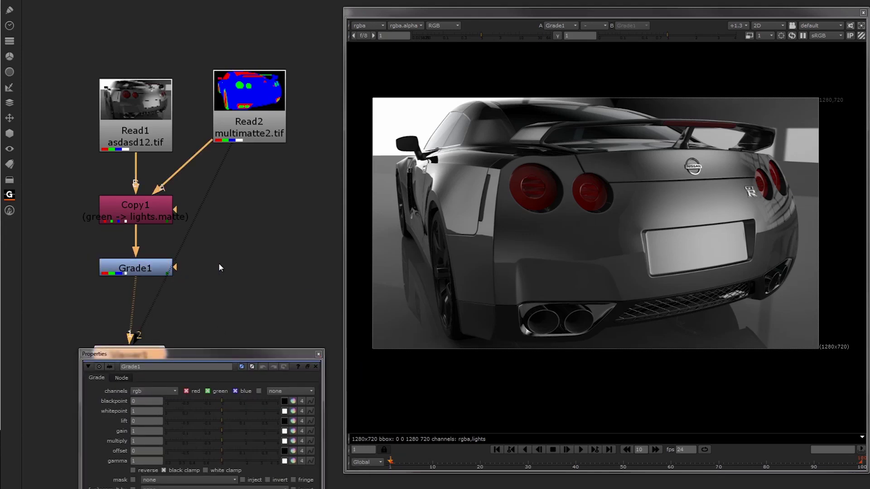
drag(253, 355, 255, 76)
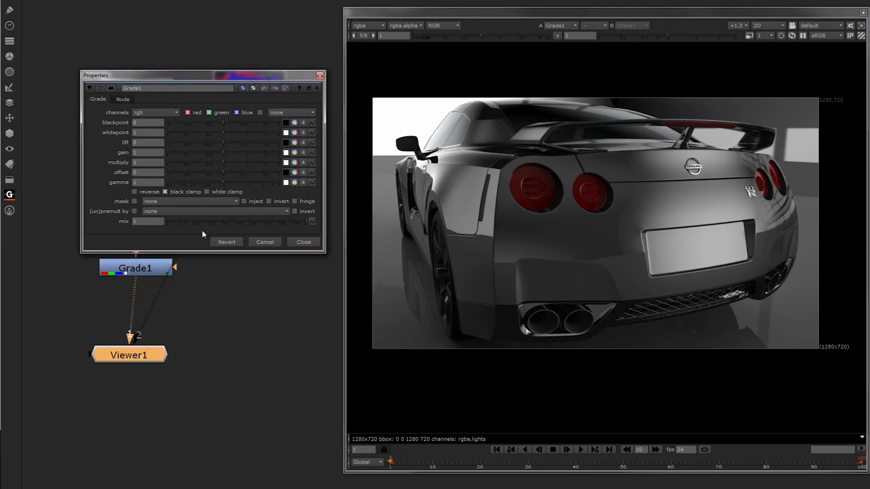
click(187, 210)
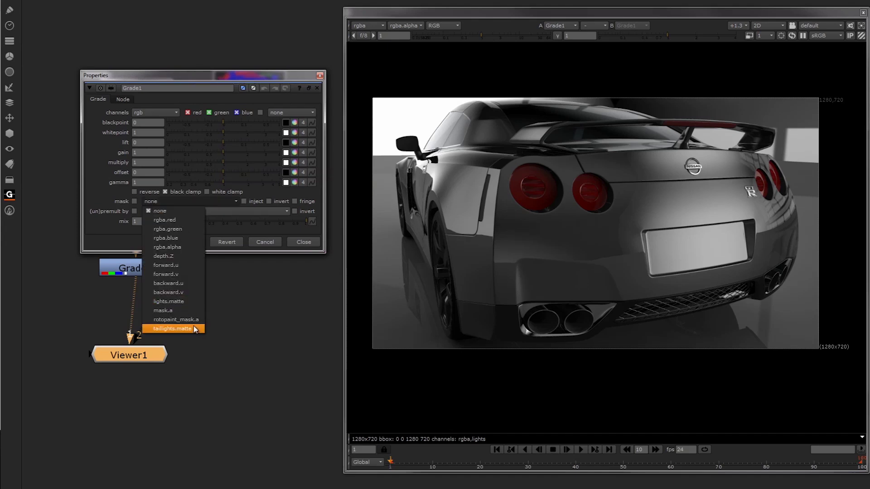
click(183, 301)
- Test the mask by lowering Grade1's blackpoint, compare with the multimatte, then reset blackpoint to 0
drag(205, 78, 326, 299)
drag(344, 341, 299, 340)
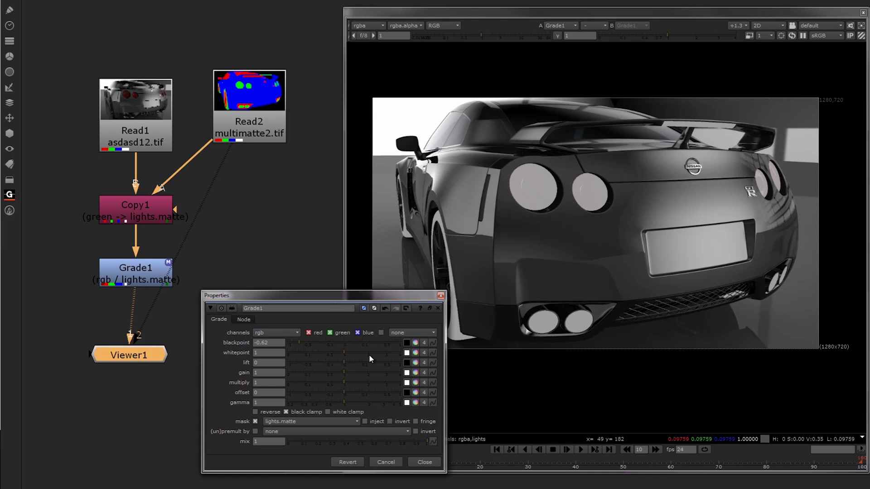
click(254, 106)
key(1)
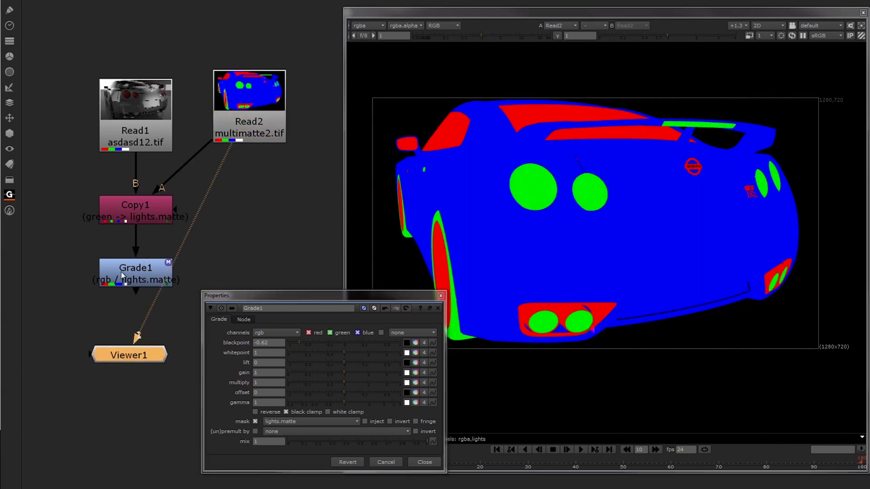
click(122, 276)
key(1)
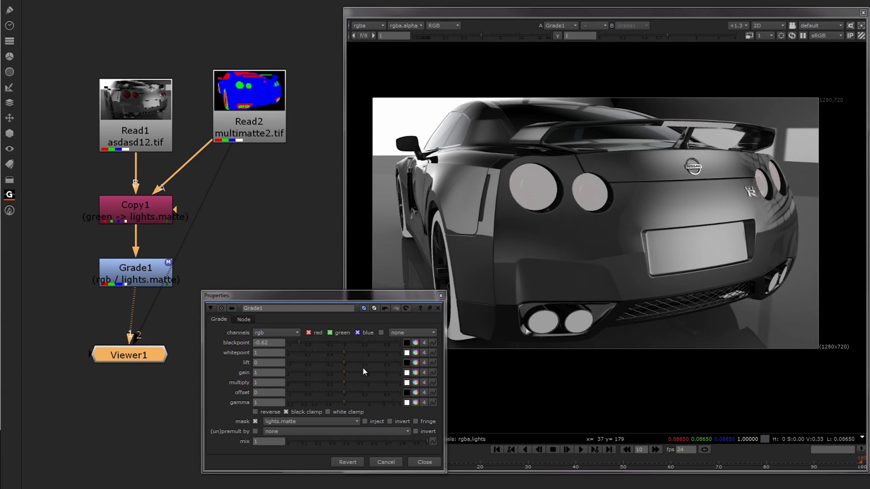
mouse_move(341, 343)
mouse_down()
mouse_move(378, 339)
mouse_move(277, 338)
mouse_move(349, 336)
mouse_move(359, 344)
mouse_move(349, 351)
mouse_up()
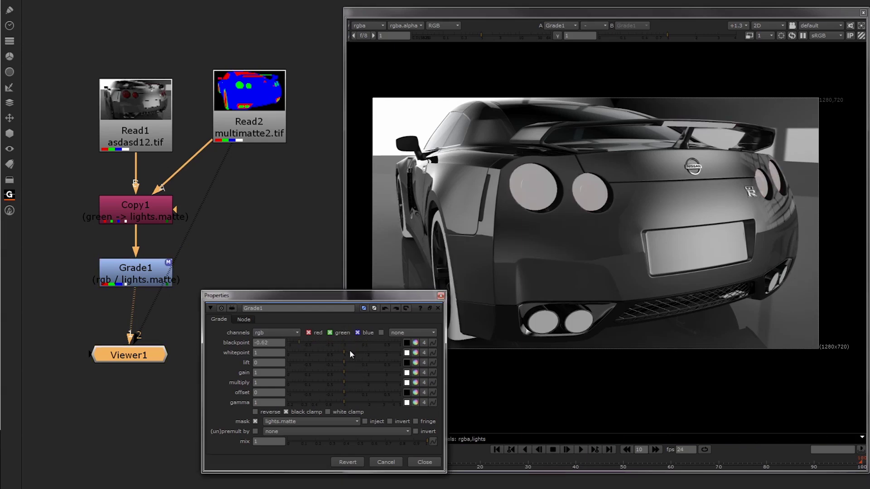
click(341, 342)
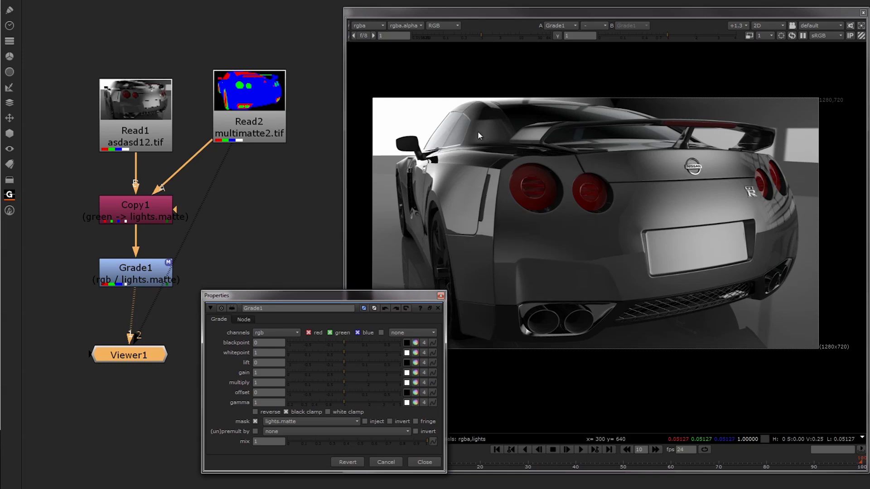
click(439, 297)
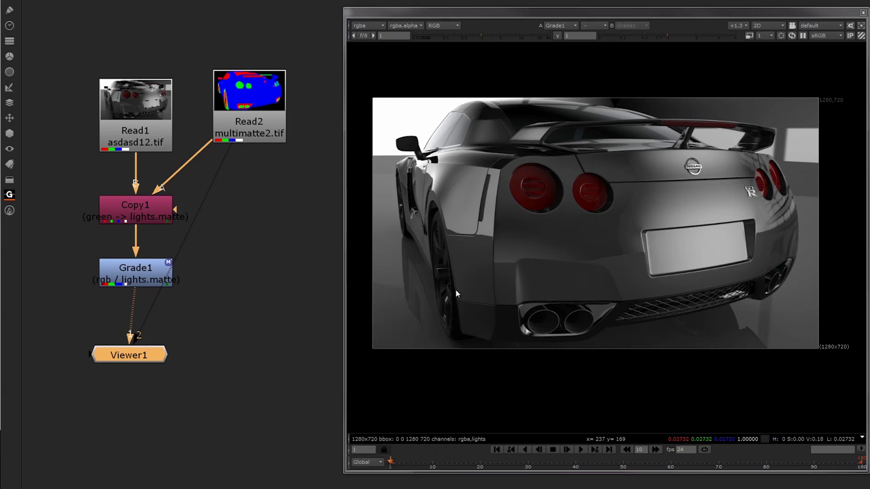
- Rearrange Viewer1 and Read2 further right, comparing the multimatte and graded car in the viewer
middle_drag(261, 151, 256, 203)
drag(251, 172, 256, 152)
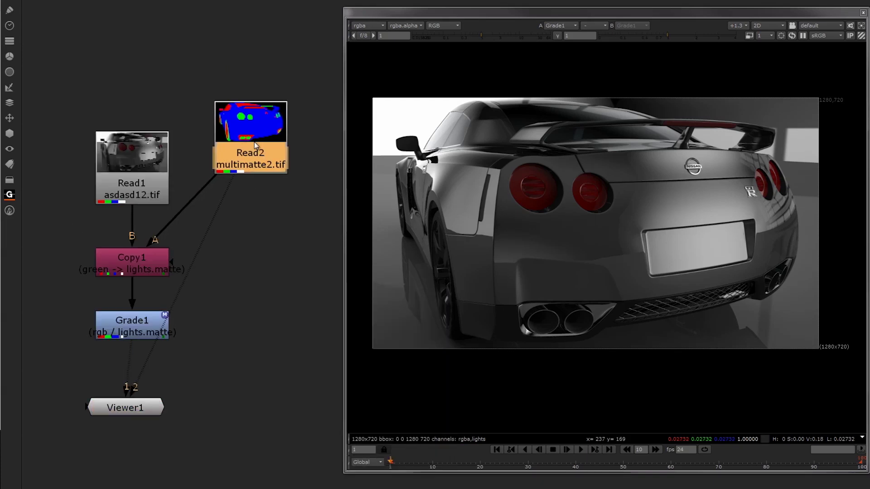
key(1)
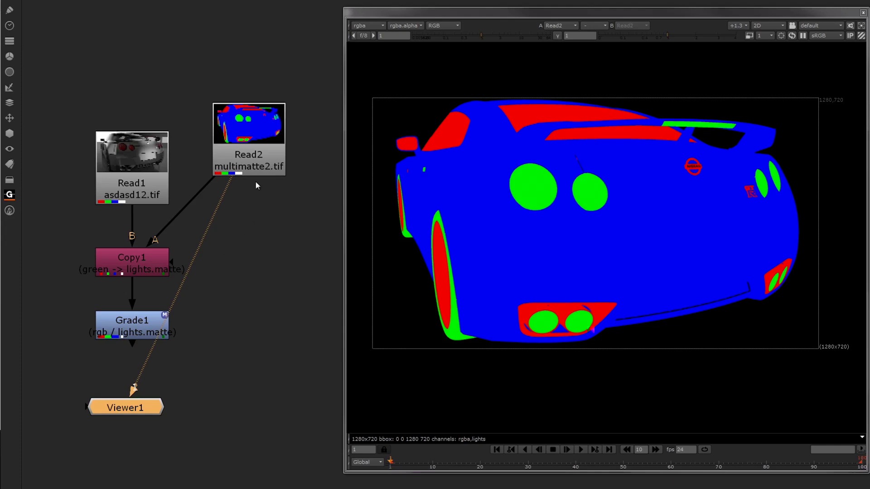
drag(145, 407, 215, 400)
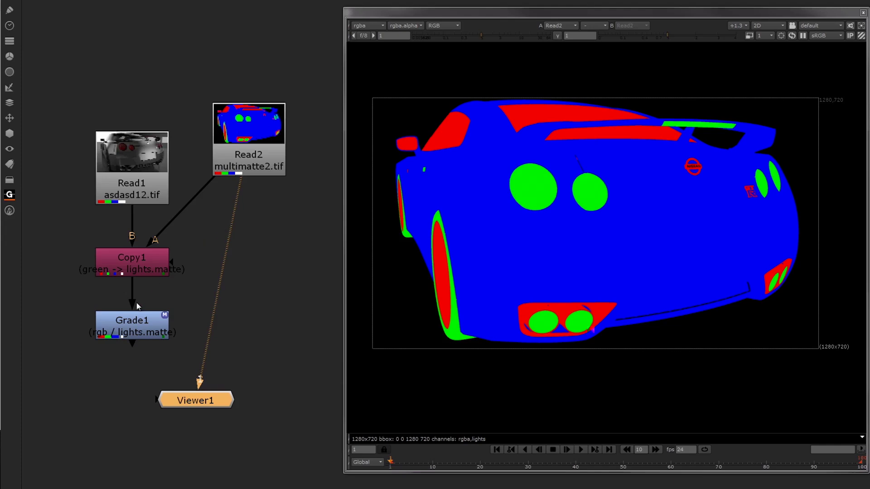
middle_drag(126, 327, 130, 285)
click(130, 286)
key(1)
drag(172, 357, 142, 379)
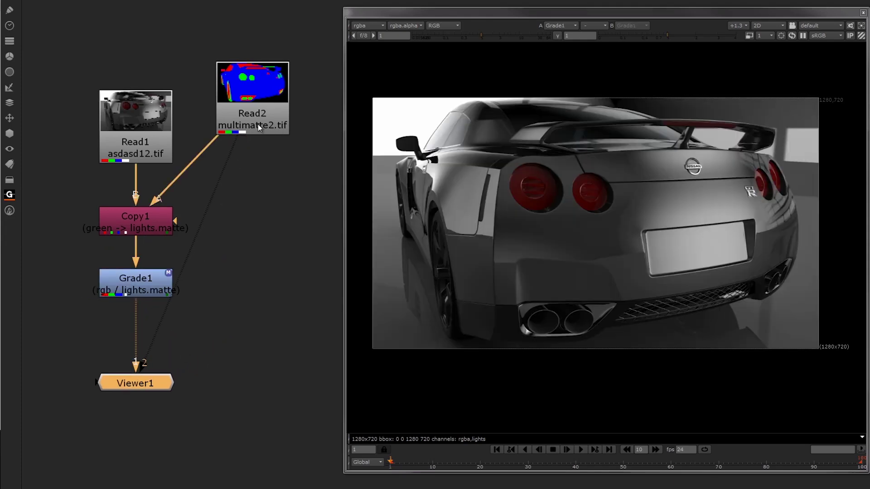
drag(258, 124, 290, 159)
click(189, 303)
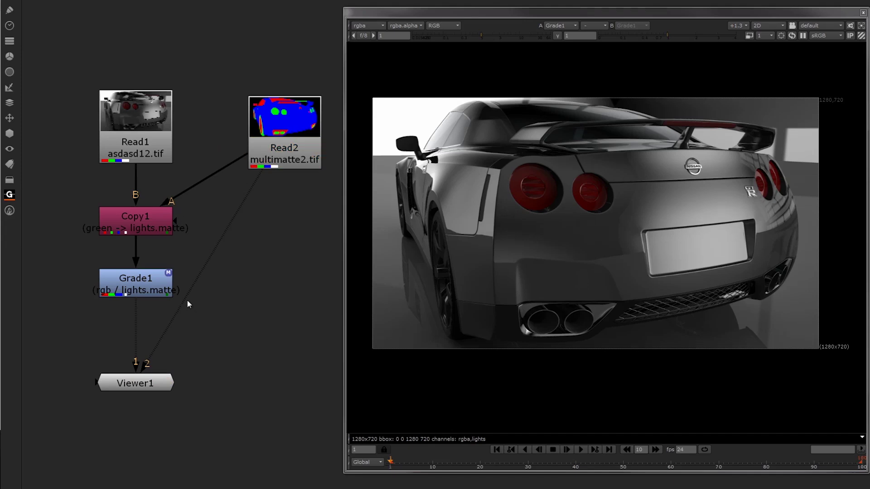
- Insert a RotoPaint1 node between Read2 and Copy1's A input and view its output
key(p)
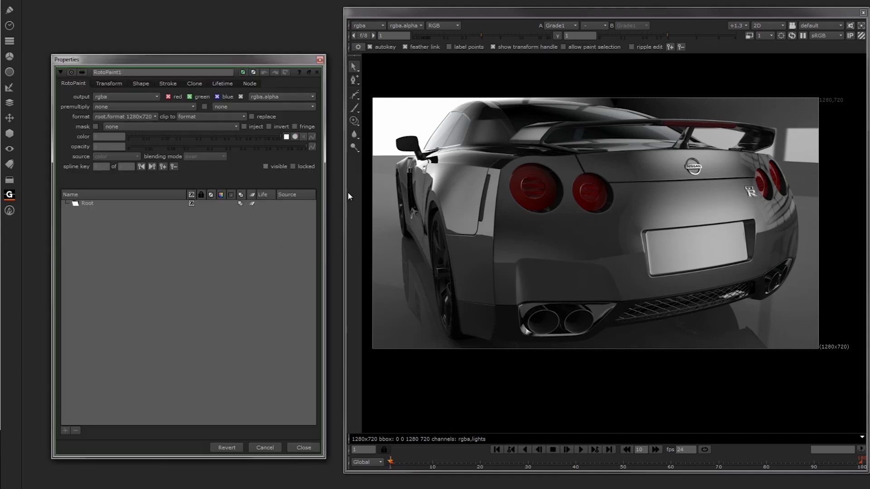
click(320, 60)
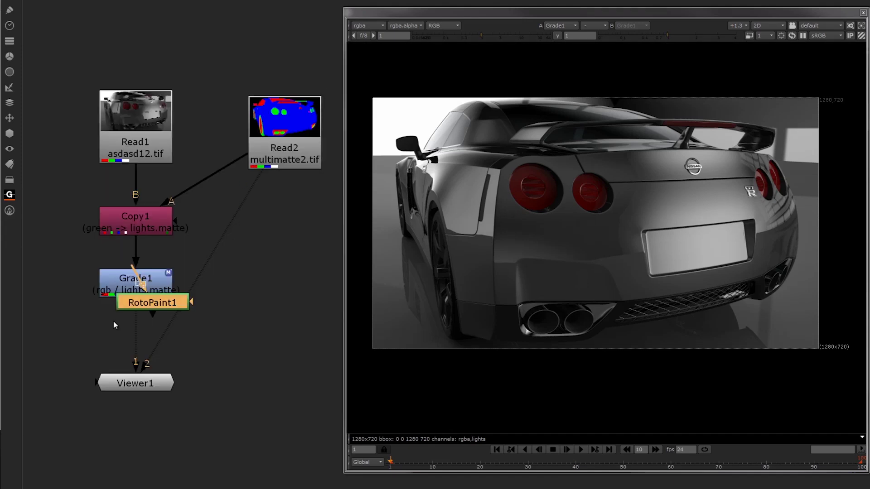
drag(172, 304, 247, 185)
key(1)
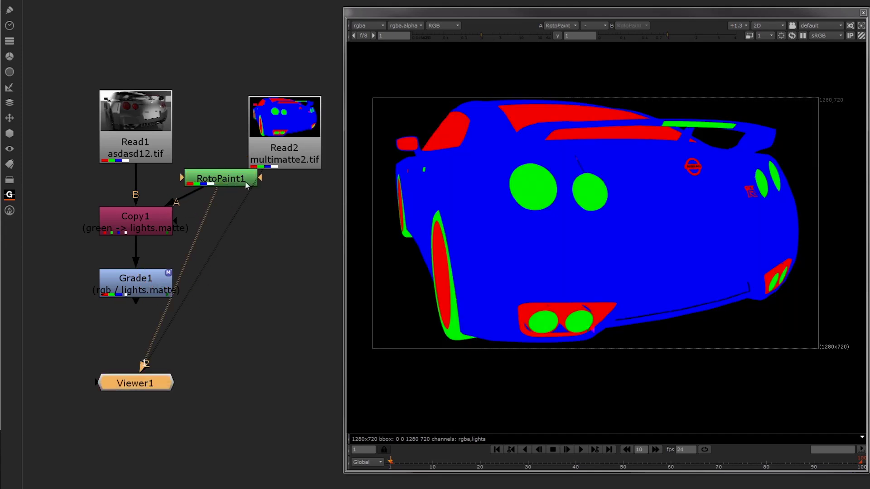
scroll(532, 178, up, 4)
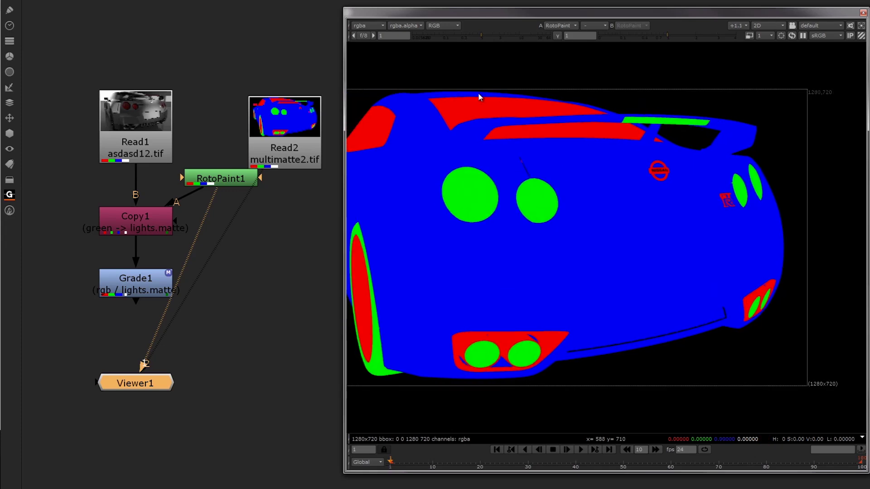
scroll(626, 213, down, 3)
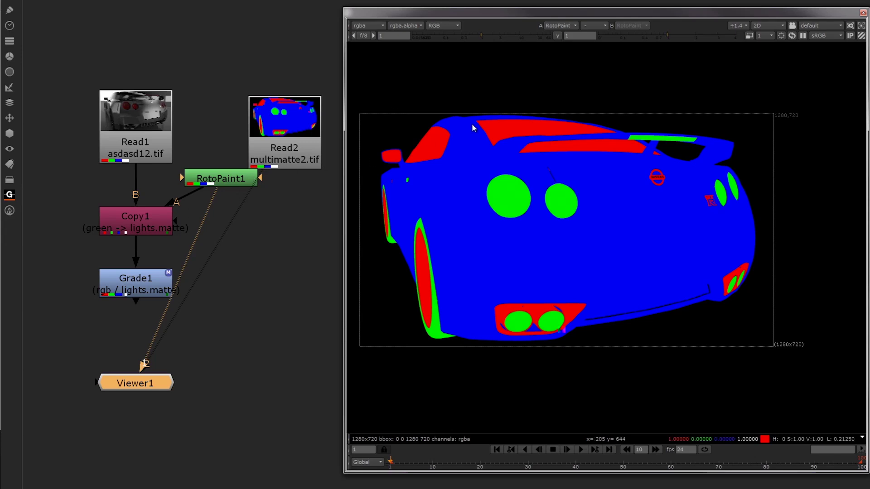
drag(236, 179, 236, 180)
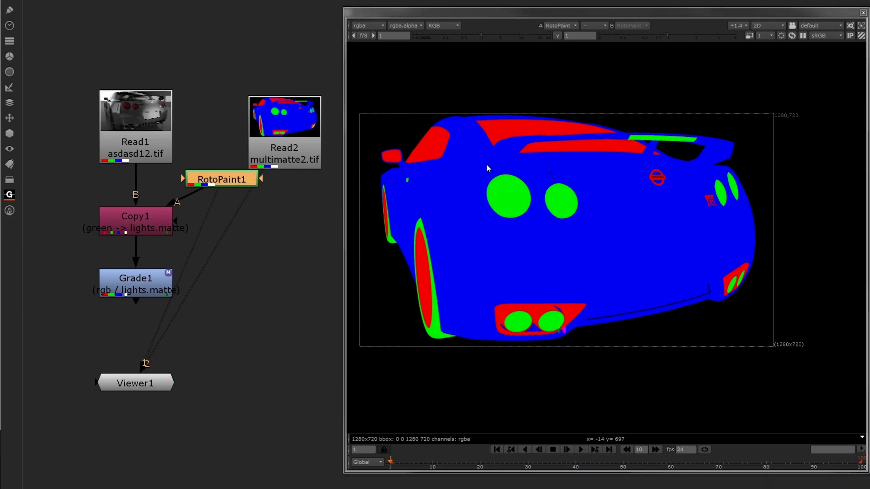
- Draw a closed Bezier shape in RotoPaint1 outlining the car's rear around the taillights
double_click(226, 181)
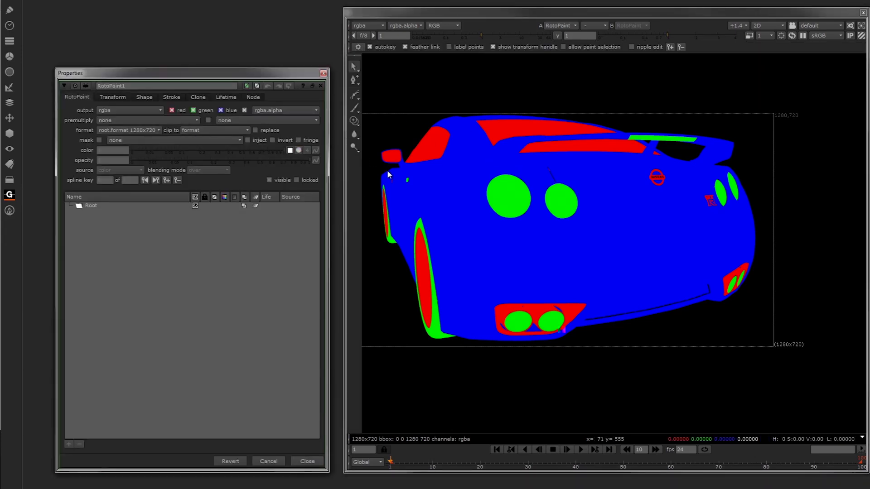
right_click(352, 92)
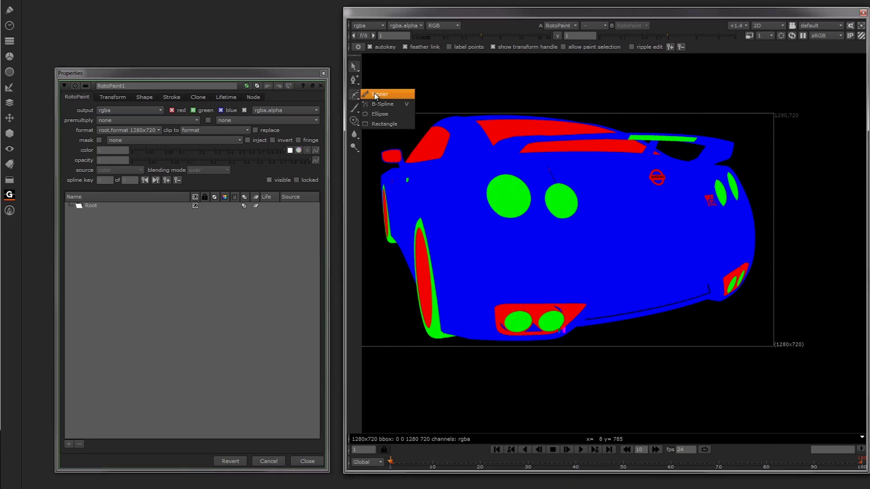
click(395, 94)
click(500, 134)
click(462, 202)
click(503, 236)
click(602, 240)
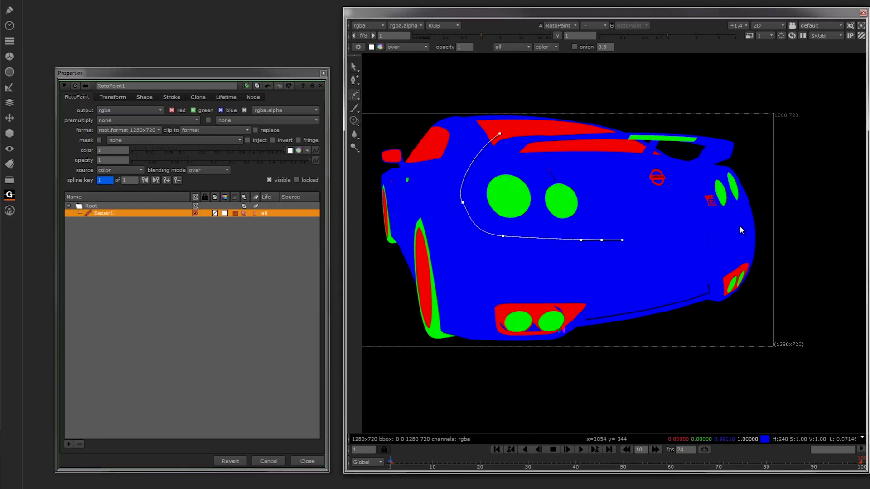
click(749, 219)
click(756, 153)
click(680, 125)
click(570, 123)
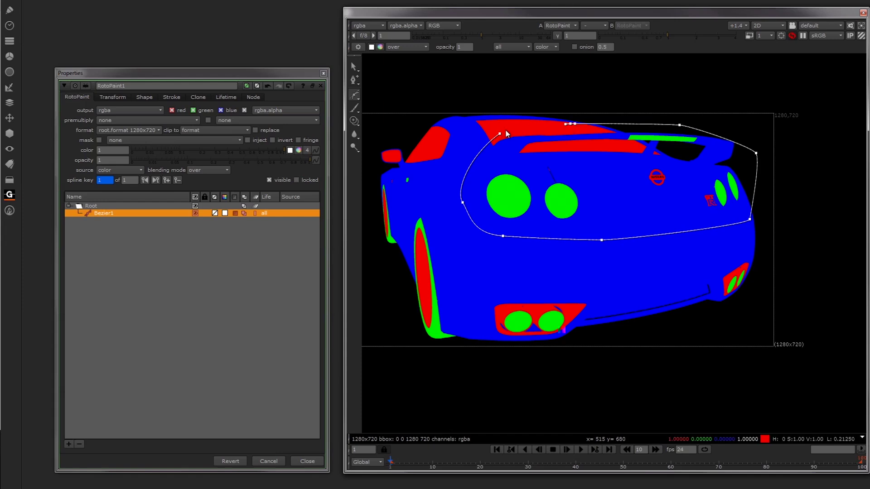
click(500, 135)
click(588, 184)
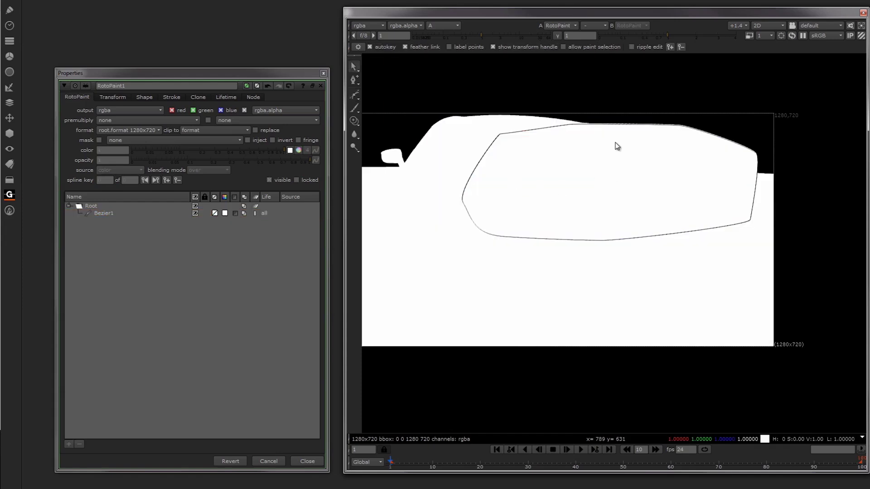
- Invert the Bezier so the matte outside the car turns black, checking the alpha
key(a)
key(a)
click(236, 213)
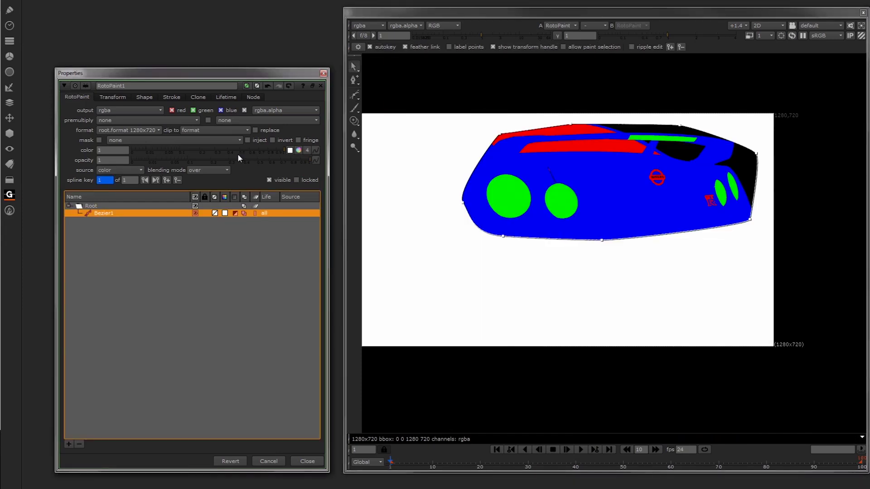
click(225, 213)
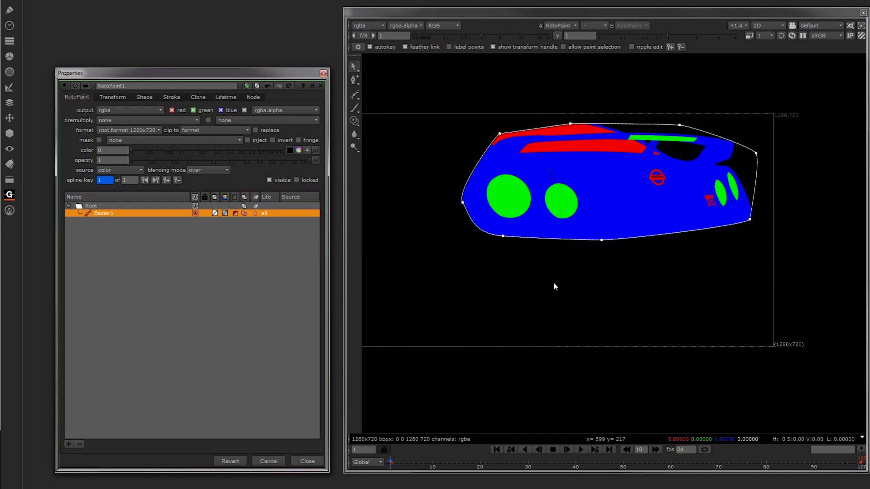
click(554, 282)
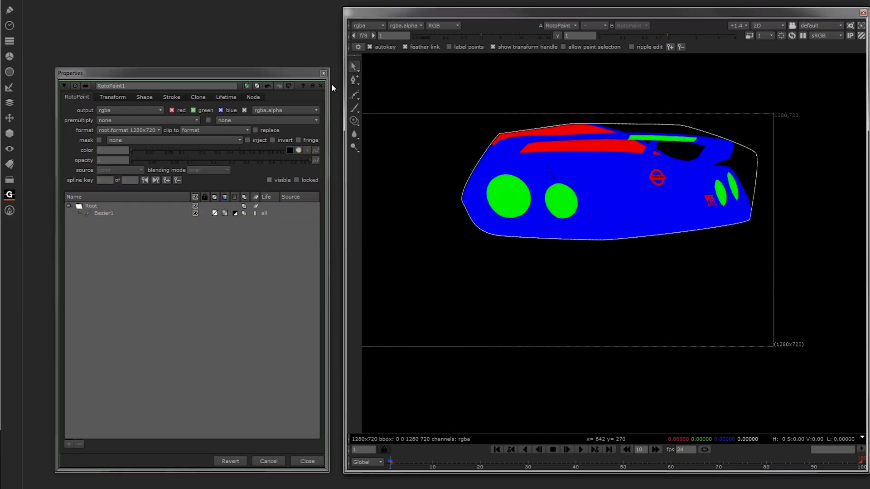
click(323, 73)
click(130, 206)
- View Grade1's output and nudge its blackpoint slightly upward
key(1)
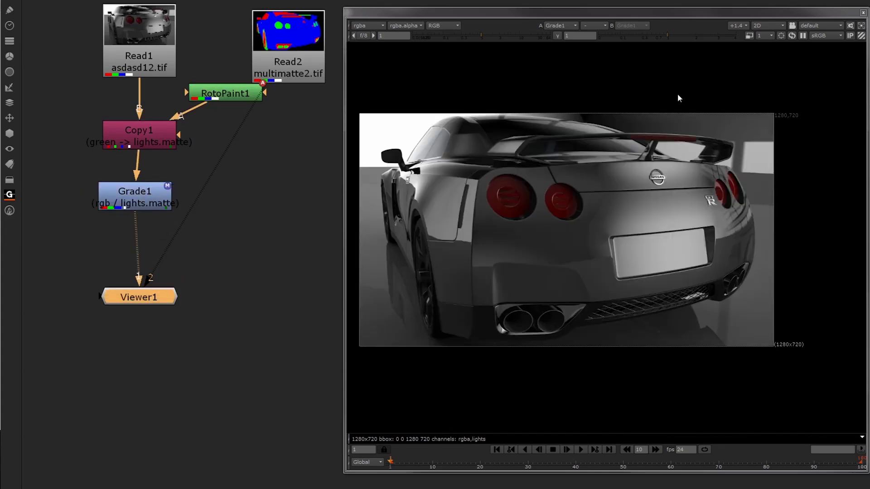
middle_drag(167, 195, 212, 197)
double_click(213, 197)
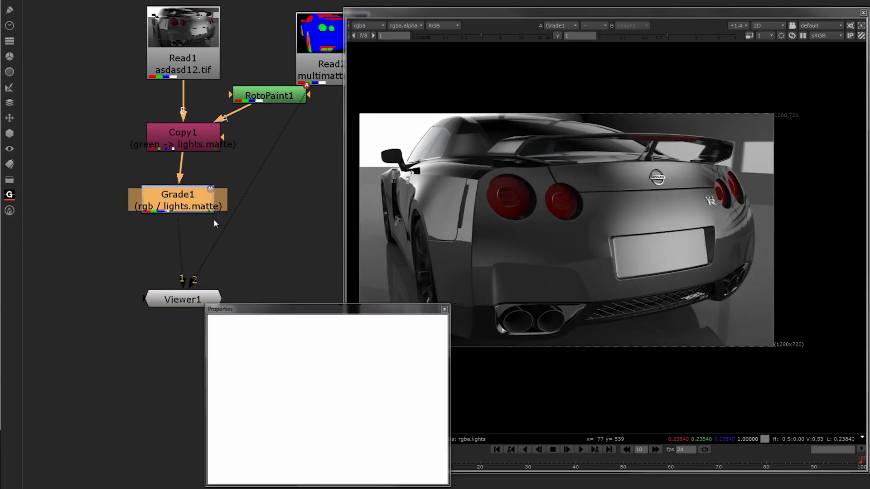
drag(305, 310, 249, 244)
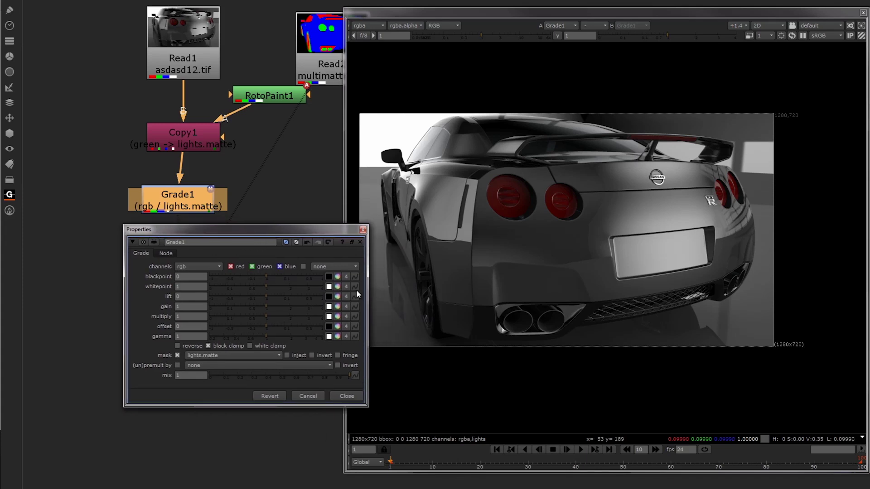
mouse_move(274, 282)
mouse_down()
mouse_move(304, 271)
mouse_move(205, 273)
mouse_move(299, 261)
mouse_move(235, 275)
mouse_move(267, 276)
mouse_up()
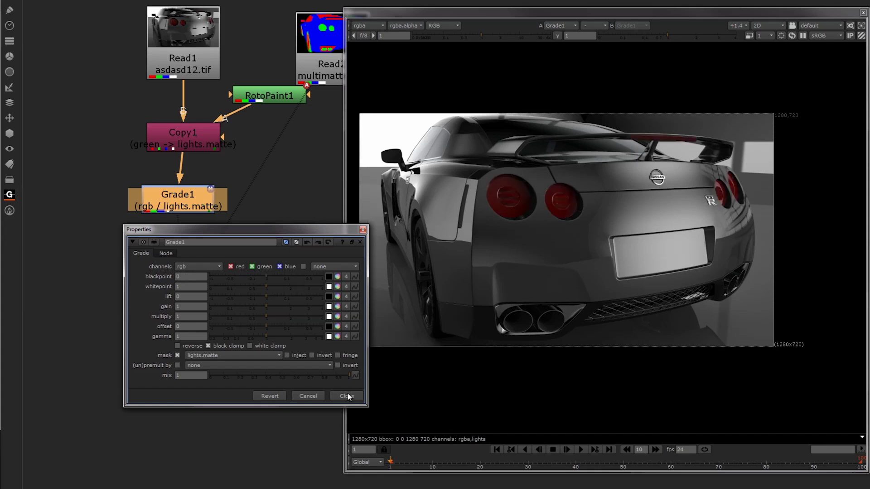
click(347, 396)
- Delete Grade1 so Copy1 feeds Viewer1 directly
middle_drag(182, 198, 95, 284)
key(Delete)
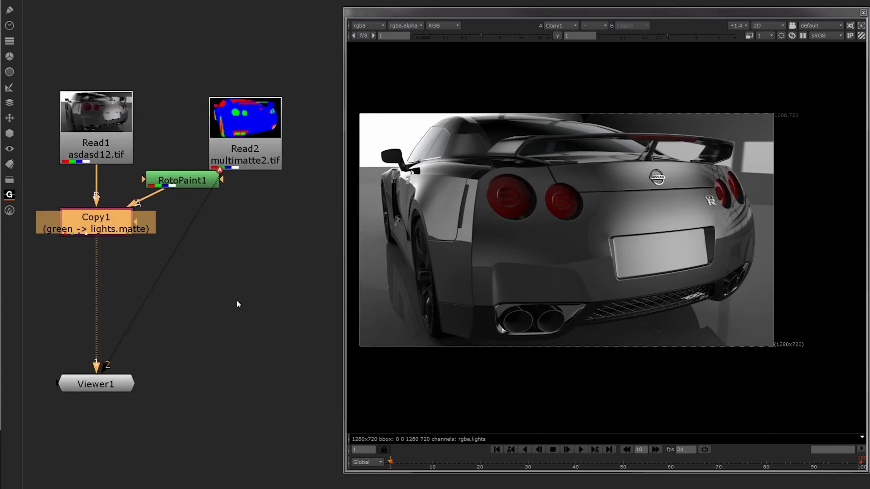
click(235, 300)
key(Tab)
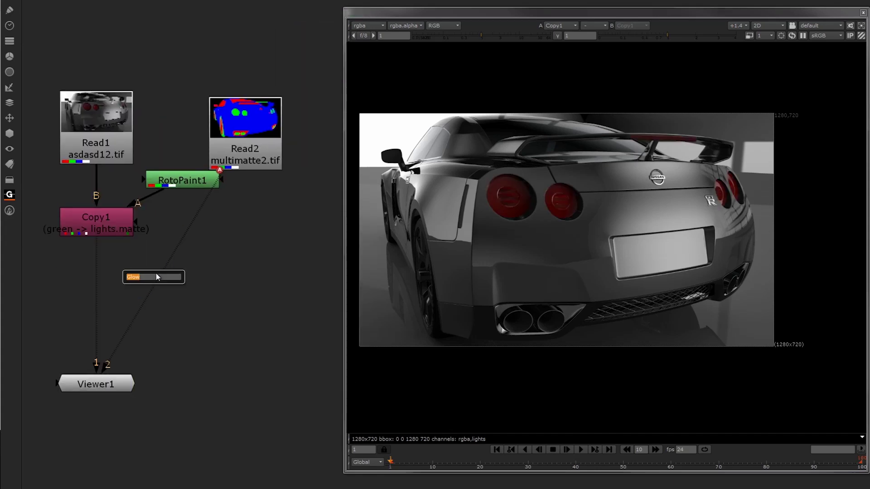
- Insert a Glow1 node between Copy1 and Viewer1
key(Return)
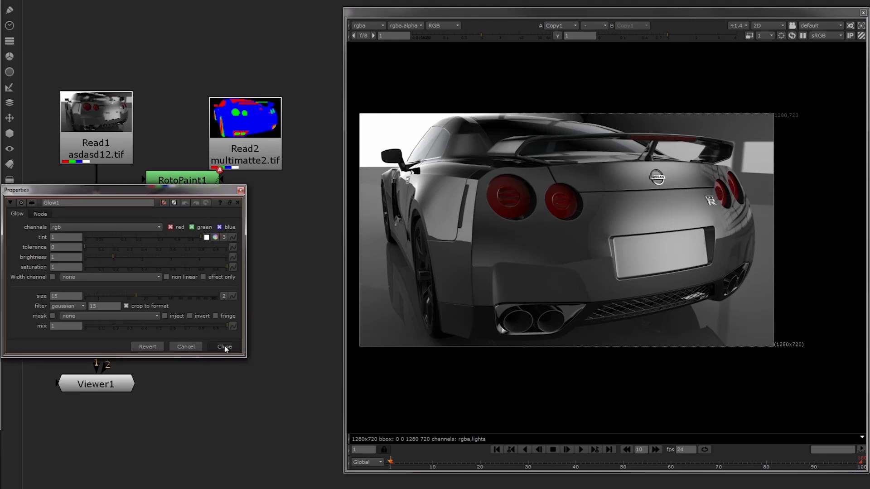
click(224, 346)
drag(162, 280, 91, 274)
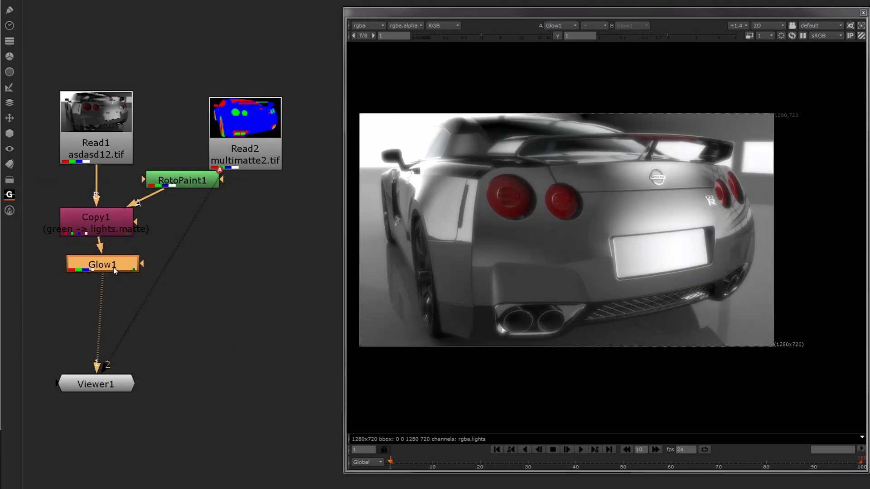
double_click(115, 262)
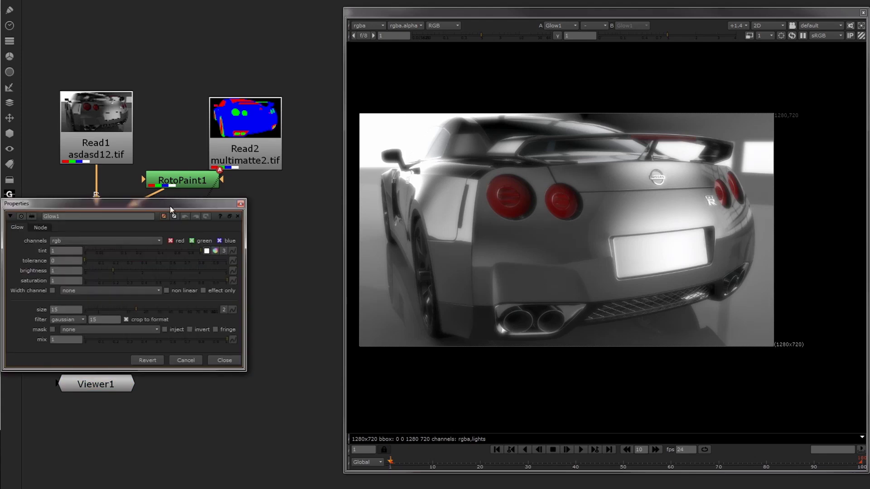
drag(167, 216, 294, 244)
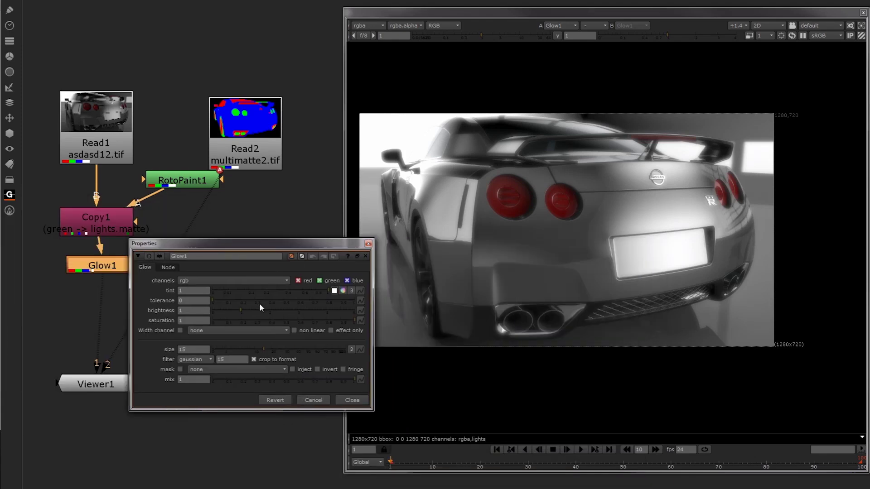
- Mask Glow1 with the lights.matte channel instead of backward.v
click(239, 371)
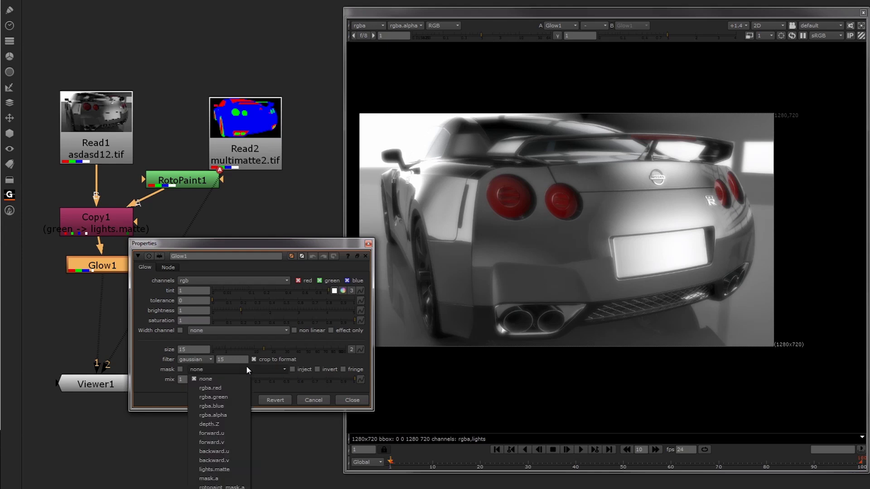
click(218, 470)
drag(221, 243, 296, 181)
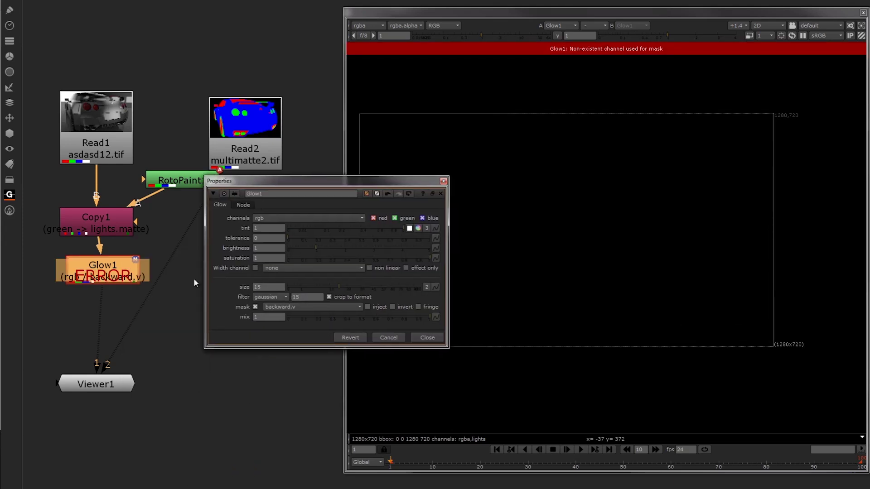
click(320, 308)
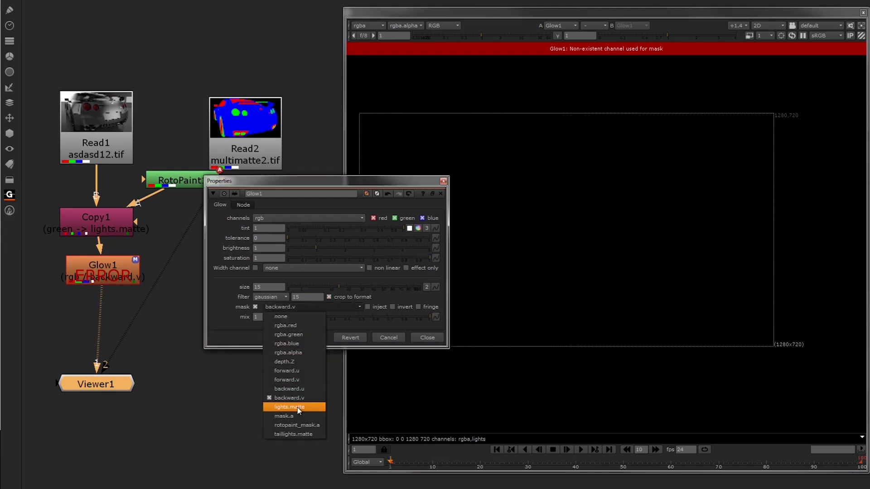
click(317, 407)
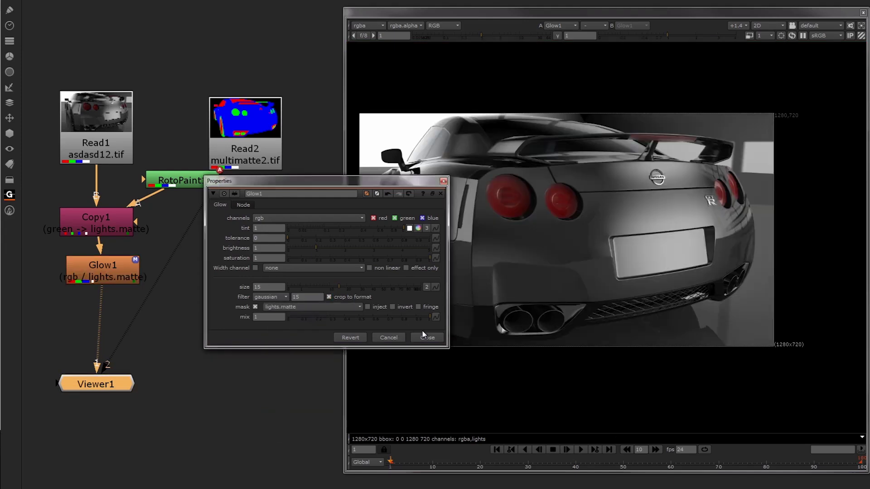
drag(332, 183, 237, 308)
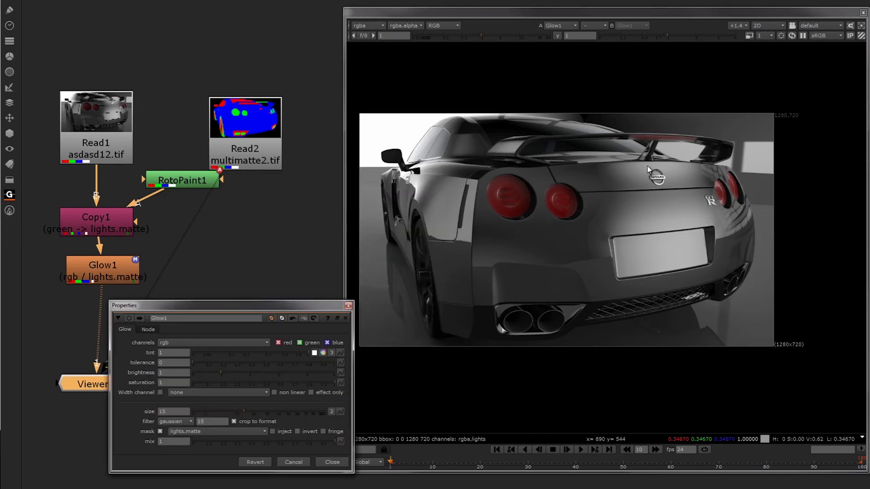
- Raise the Glow1 brightness to 4.16 so the taillights glow red
click(225, 373)
drag(259, 375, 311, 371)
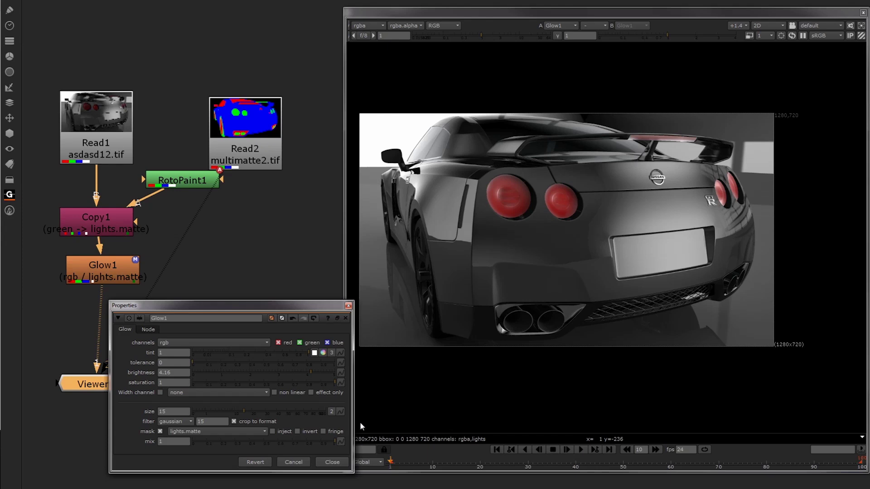
click(332, 462)
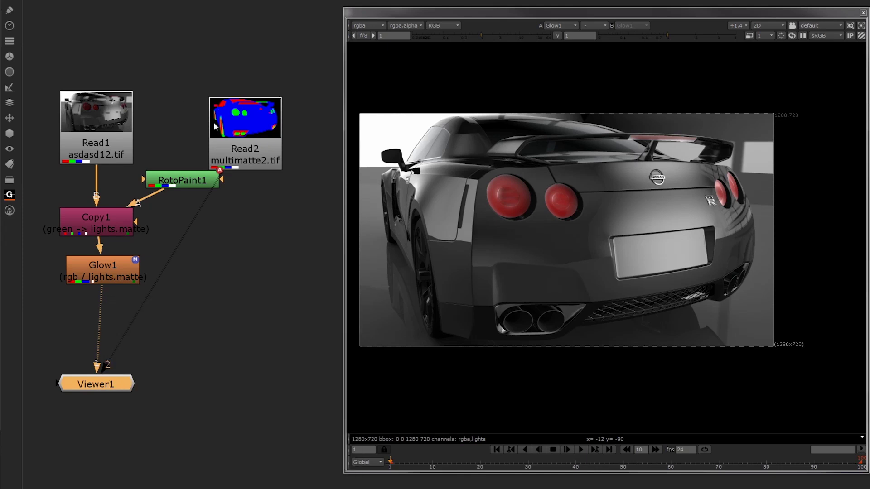
scroll(258, 149, up, 3)
- Rearrange Read2, Glow1 and RotoPaint1 in the node graph and view RotoPaint1's matte
drag(244, 154, 267, 127)
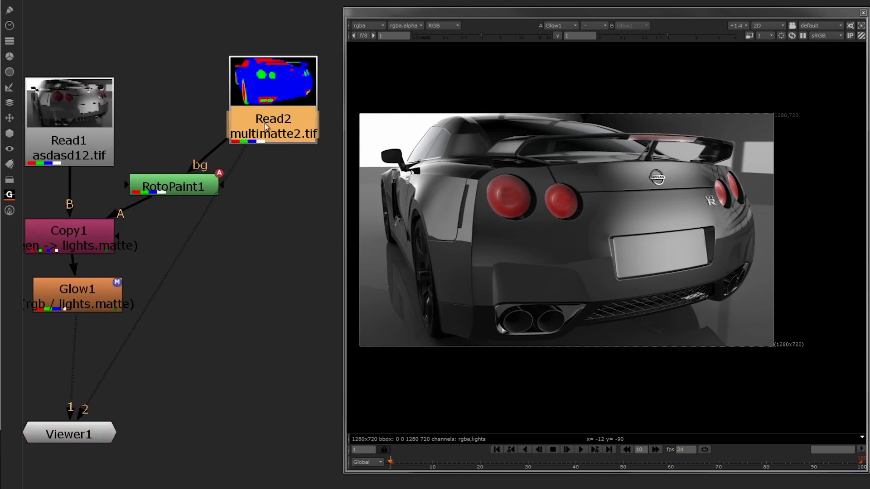
drag(74, 311, 77, 304)
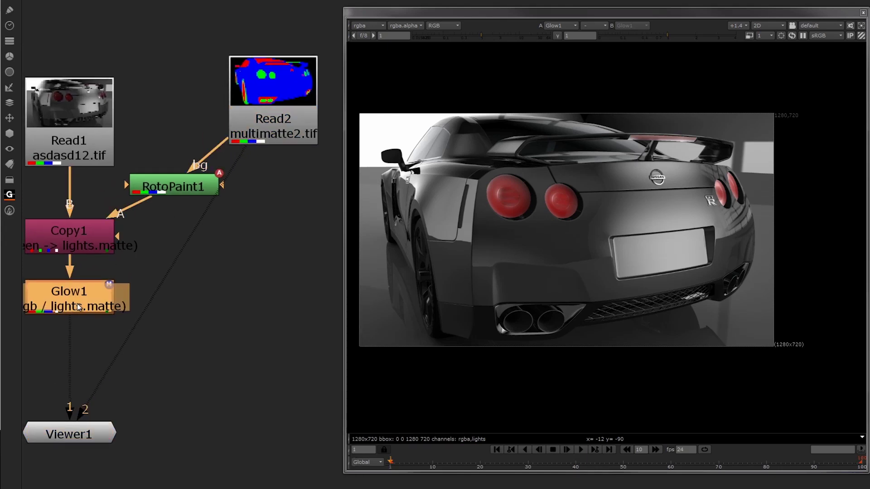
click(173, 247)
drag(181, 181, 178, 184)
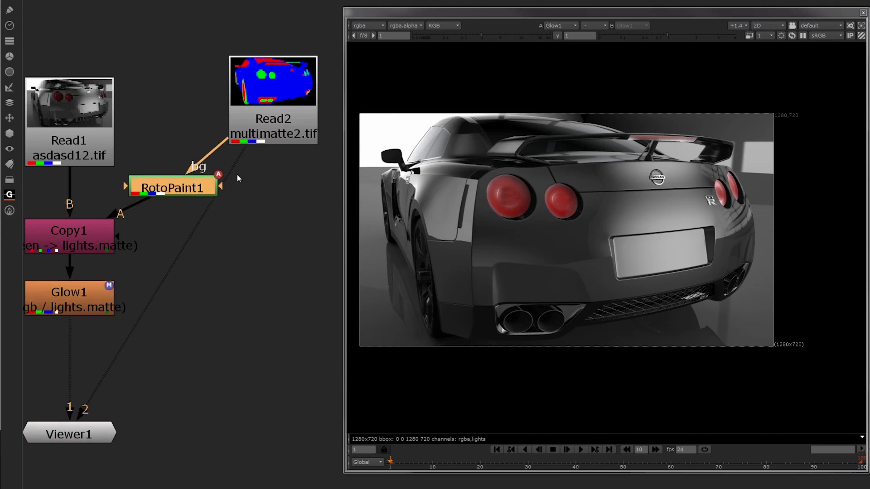
key(1)
drag(255, 112, 273, 62)
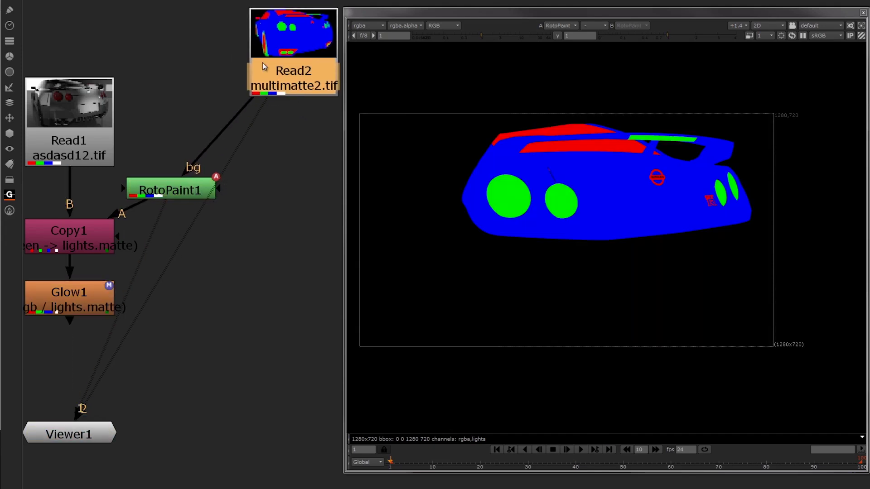
drag(195, 190, 209, 175)
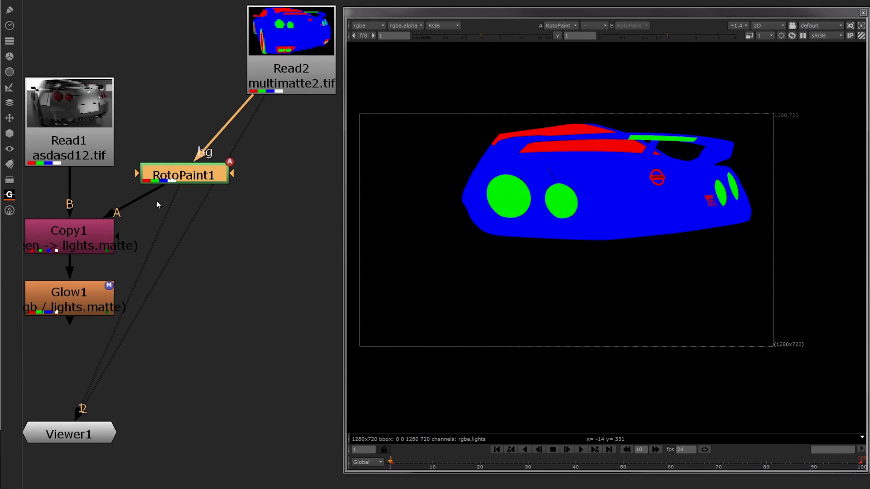
click(215, 270)
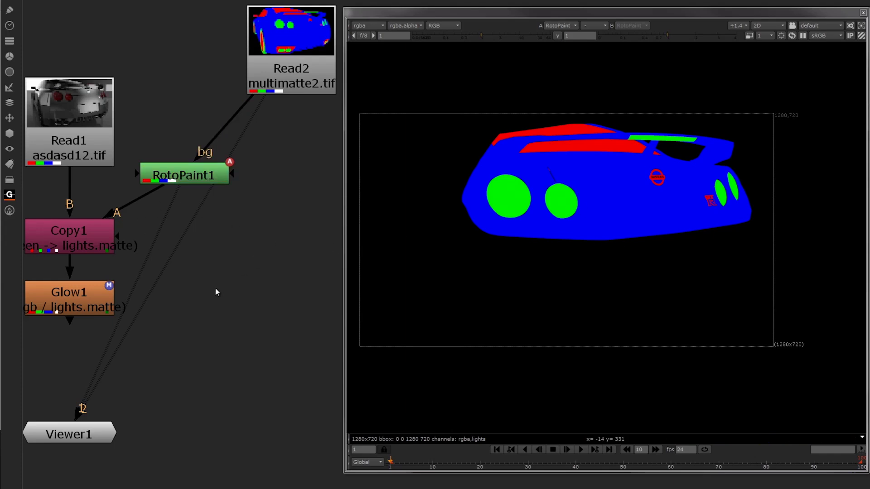
- Add a Blur node after RotoPaint1 with size 49 and view its output
key(b)
drag(216, 288, 138, 203)
drag(155, 345, 234, 344)
key(1)
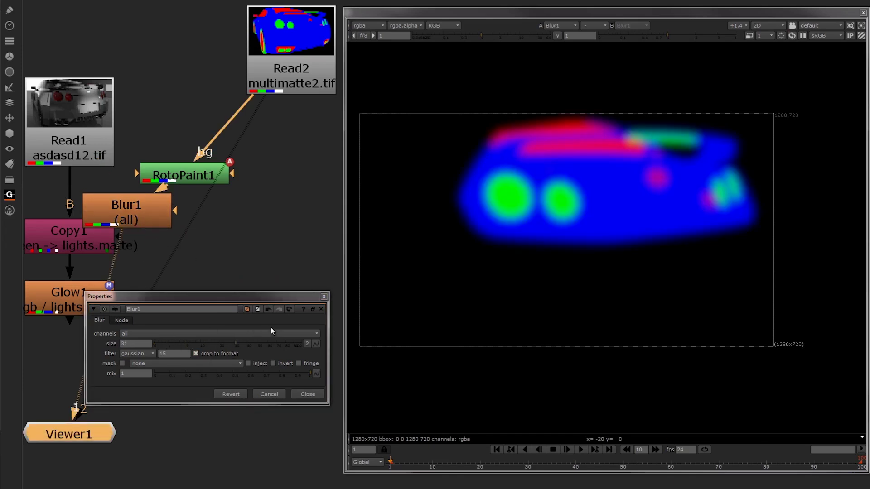
click(256, 344)
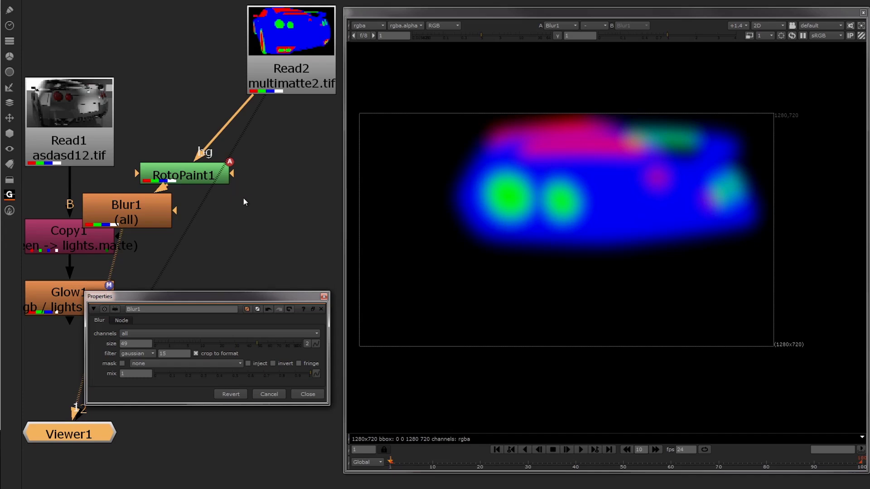
- Compare the unblurred RotoPaint1 matte with Blur1's softened matte, then close Blur1's settings
drag(186, 178, 189, 180)
key(1)
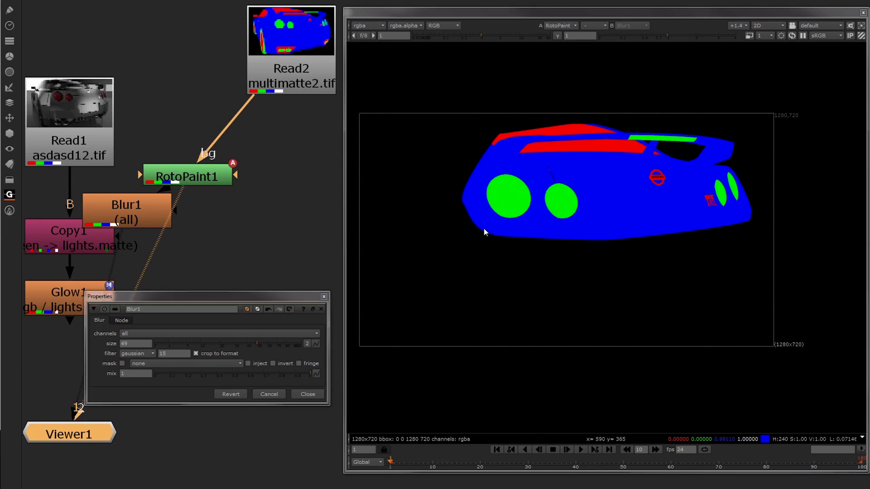
drag(139, 216, 146, 216)
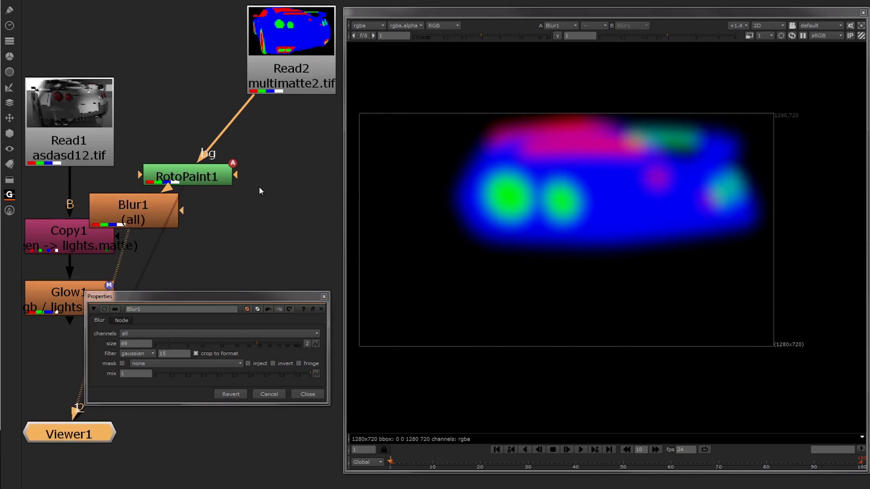
click(308, 397)
middle_drag(159, 301, 183, 288)
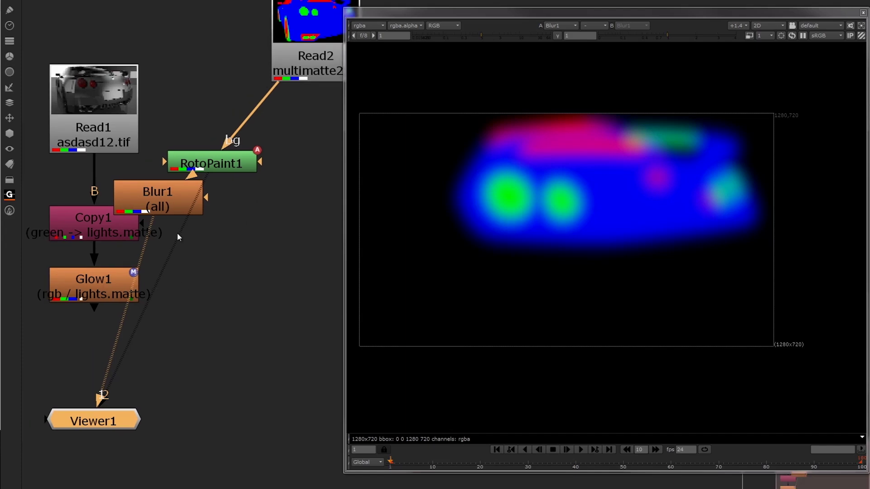
- View Glow1's result and zoom and pan the viewer onto the car
drag(85, 287, 84, 283)
key(1)
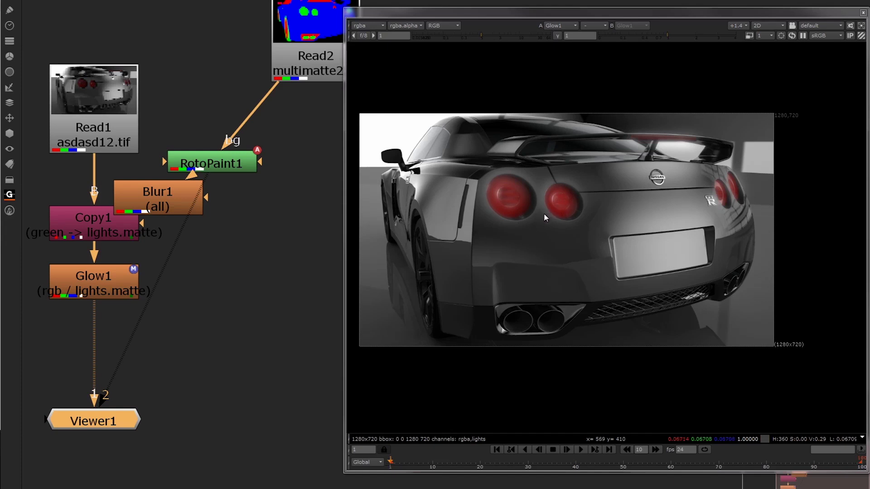
scroll(515, 213, up, 2)
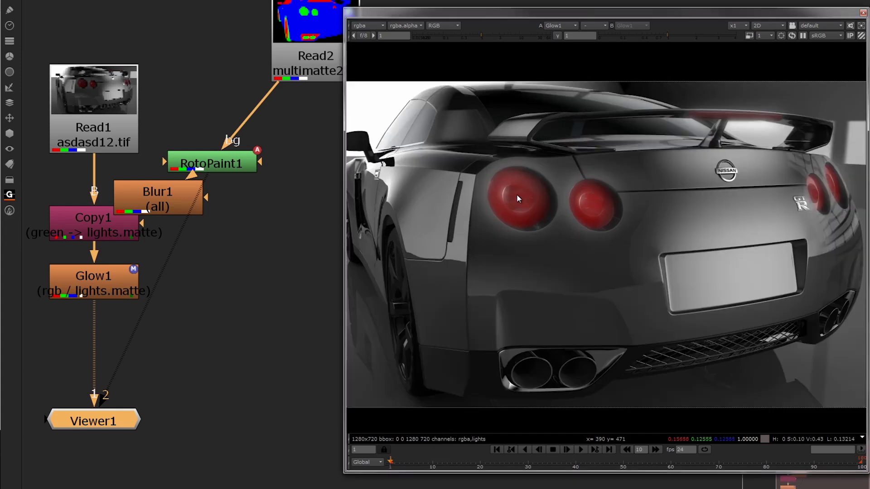
scroll(484, 222, up, 1)
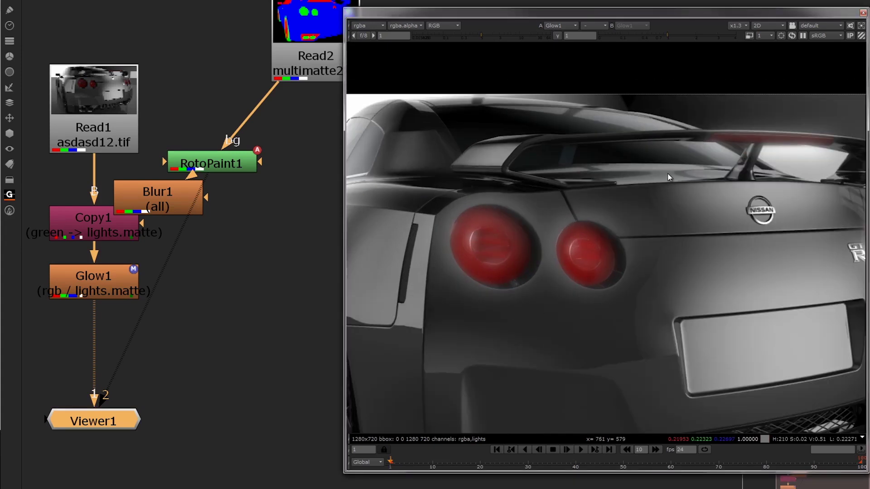
scroll(598, 195, down, 1)
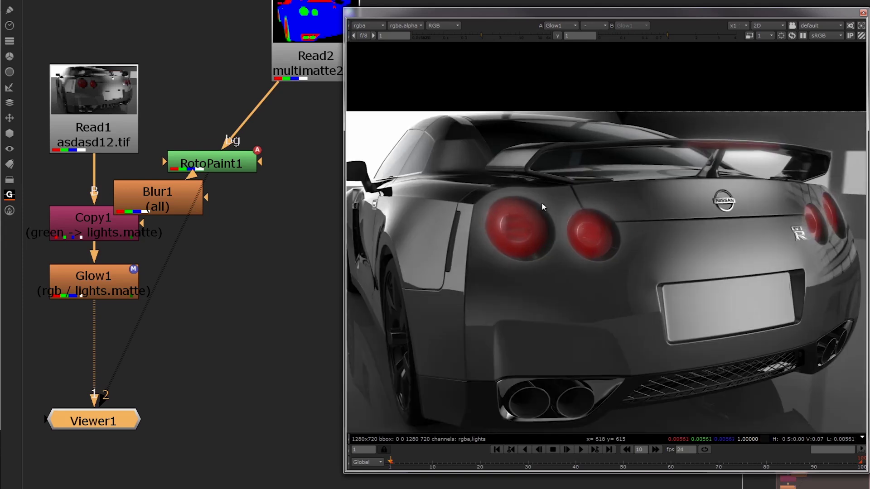
middle_drag(570, 223, 563, 207)
- Move Read2, RotoPaint1 and Blur1 up and right to tidy the node graph, keeping Viewer1 visible
middle_drag(270, 107, 220, 186)
drag(179, 246, 223, 192)
drag(117, 281, 138, 250)
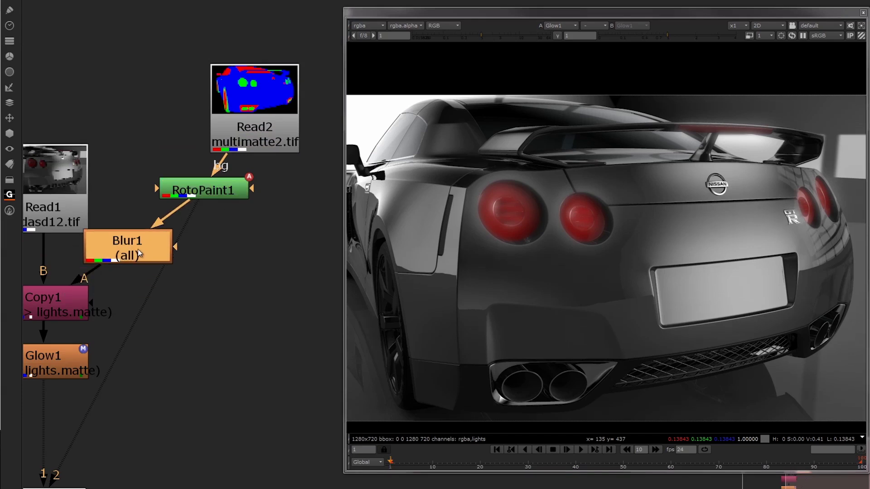
middle_drag(138, 249, 190, 153)
double_click(108, 278)
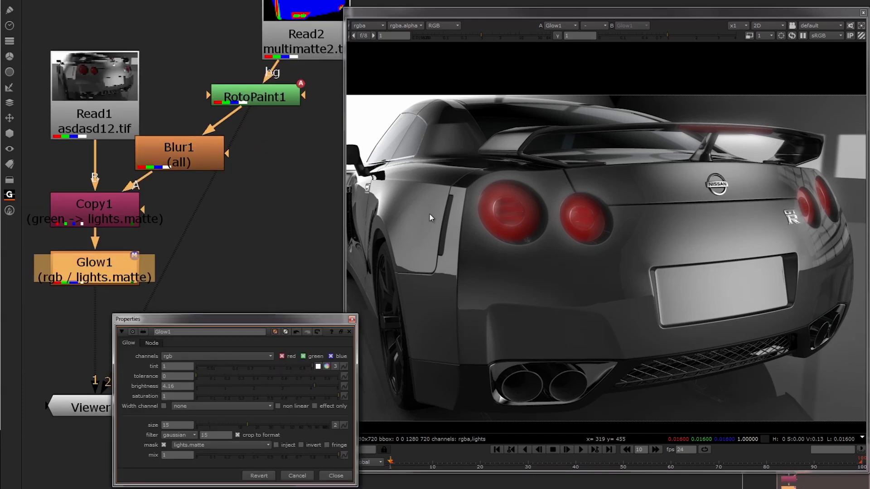
- Tint Glow1 pale red (1, 0.3256, 0.3143) using the colour wheel
drag(265, 319, 197, 147)
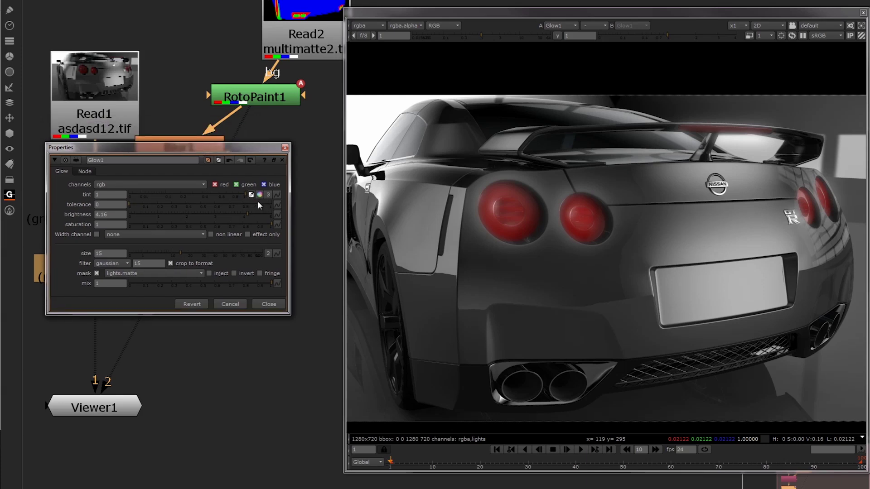
click(260, 195)
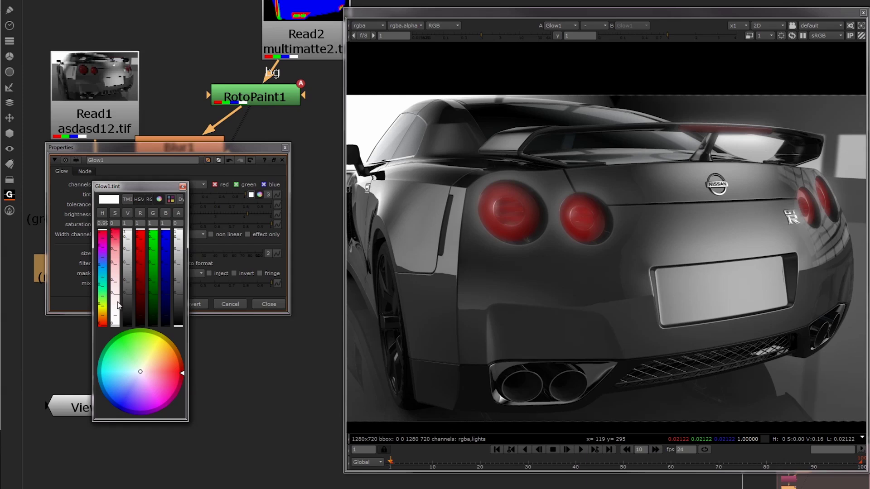
click(141, 262)
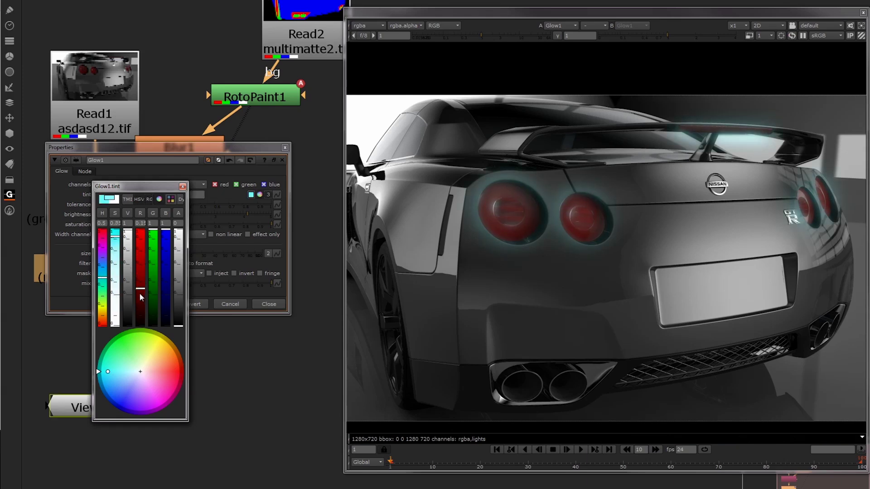
mouse_move(151, 368)
mouse_down()
mouse_move(175, 370)
mouse_move(167, 373)
mouse_up()
click(183, 186)
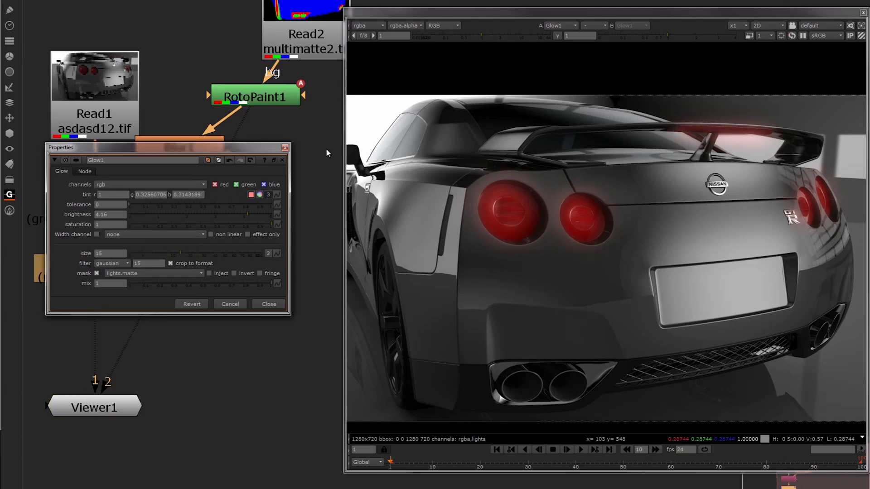
scroll(273, 127, down, 5)
middle_drag(272, 127, 156, 47)
scroll(154, 68, up, 6)
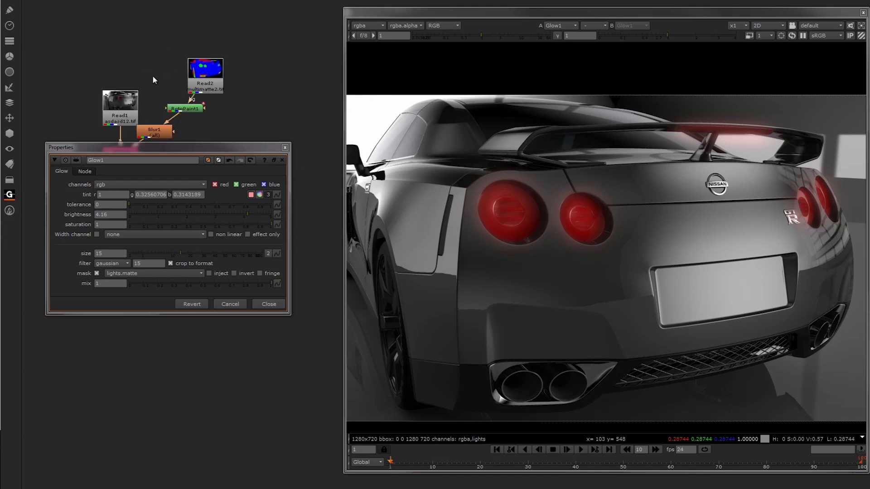
- Try a glow brightness near 4.92 and a larger glow size with the sliders
scroll(633, 164, up, 1)
middle_drag(633, 164, 568, 172)
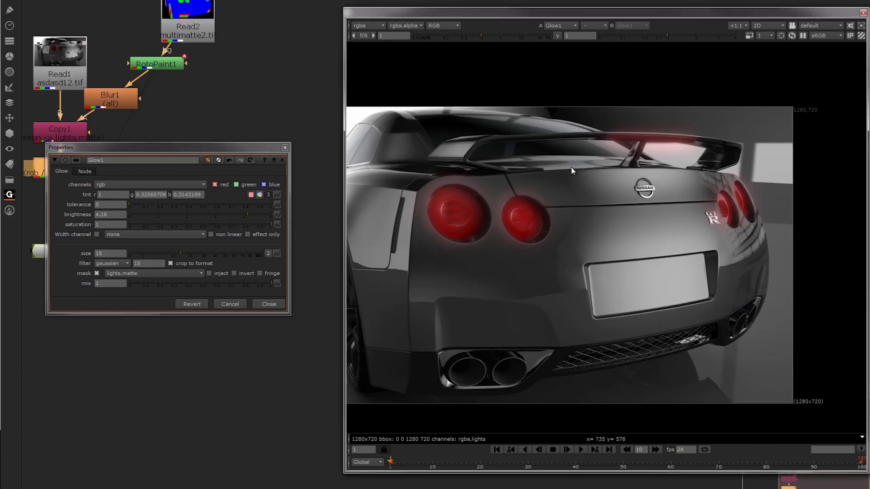
drag(250, 214, 270, 213)
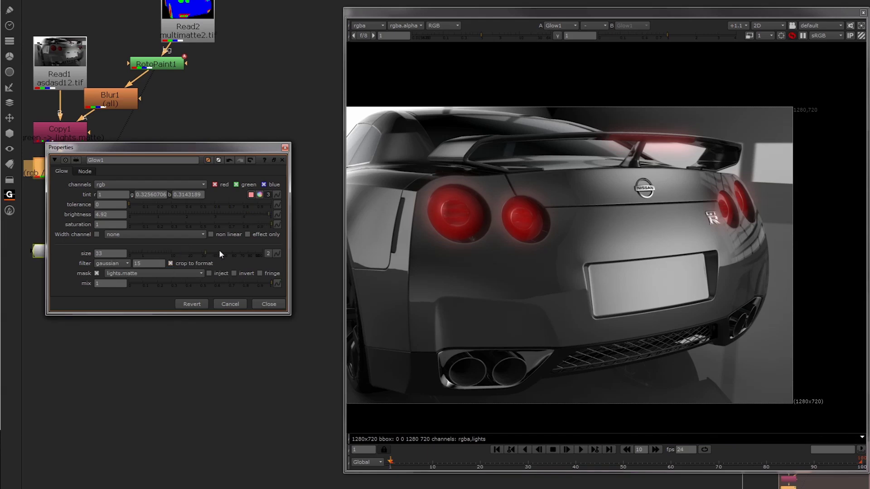
drag(219, 250, 192, 253)
scroll(620, 213, down, 1)
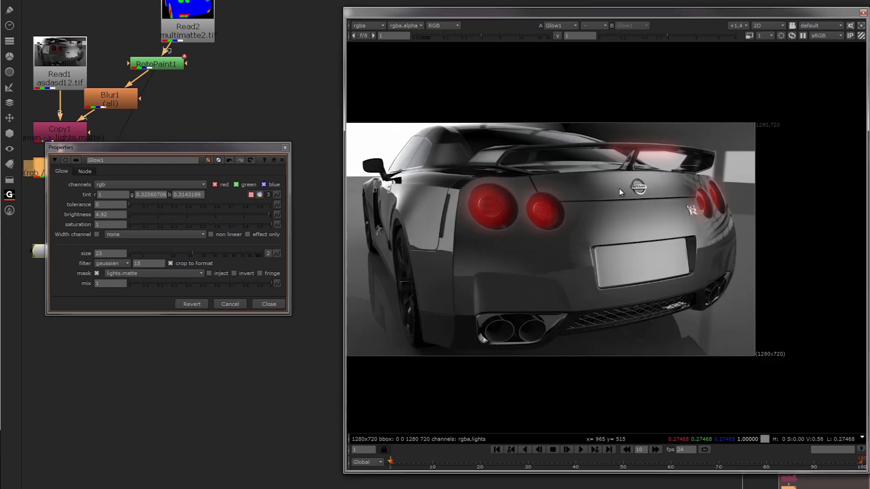
mouse_move(619, 189)
middle_down()
mouse_move(668, 186)
mouse_move(611, 192)
middle_up()
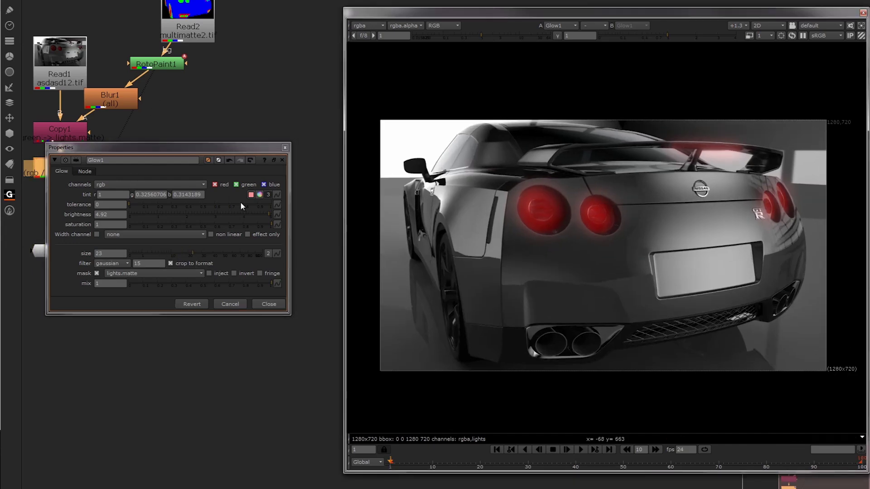
- Type a Glow1 brightness of 10, then settle on 5
double_click(119, 214)
text(10)
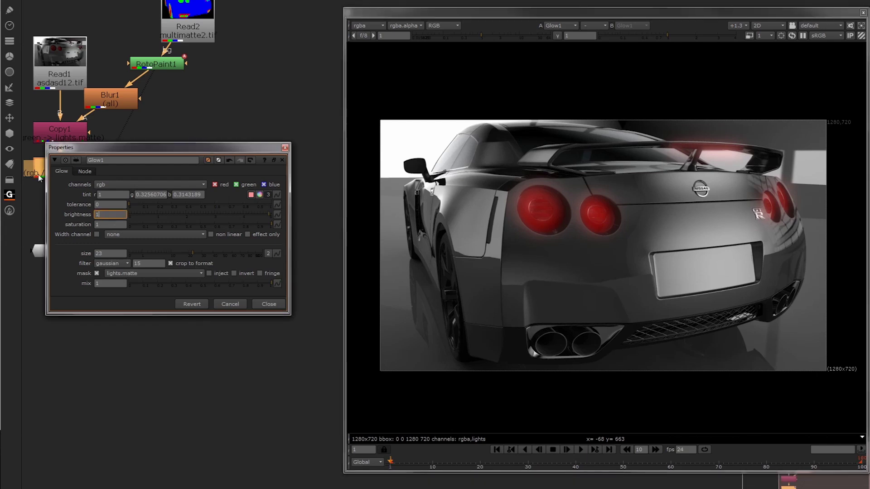
key(Tab)
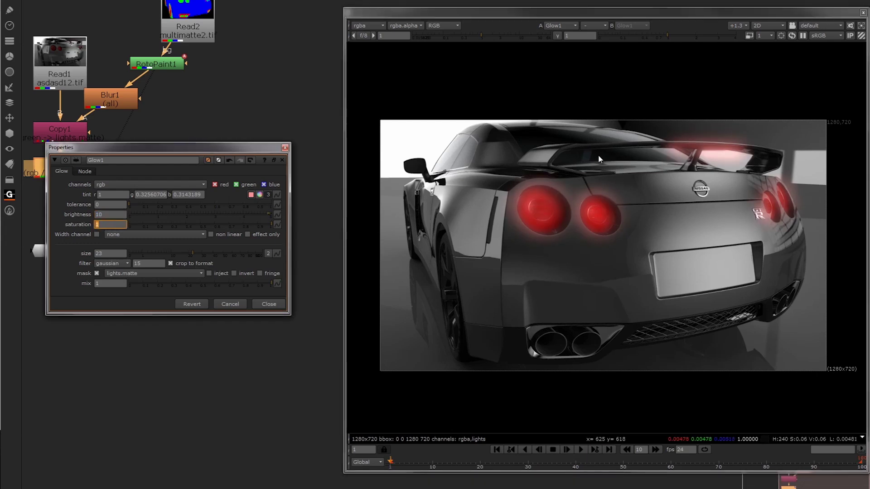
click(114, 214)
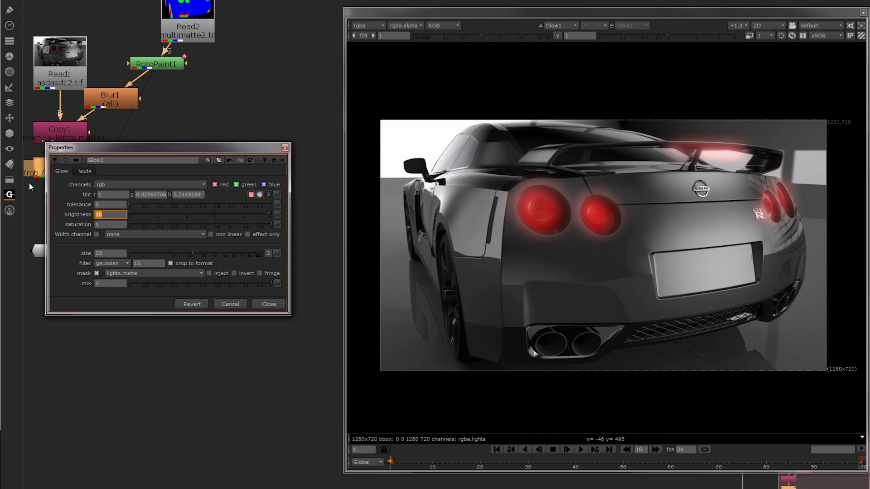
text(5)
key(Tab)
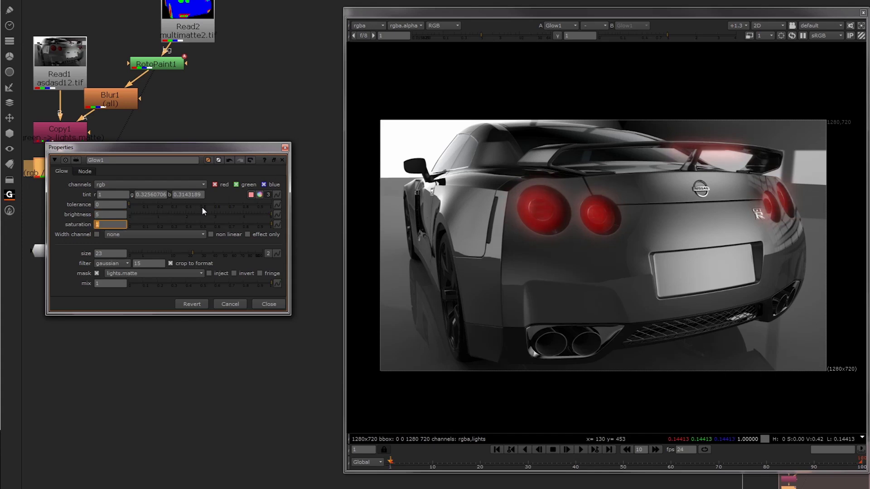
- Set the glow size to 28.5 and move the settings panel down to reveal Glow1
click(191, 253)
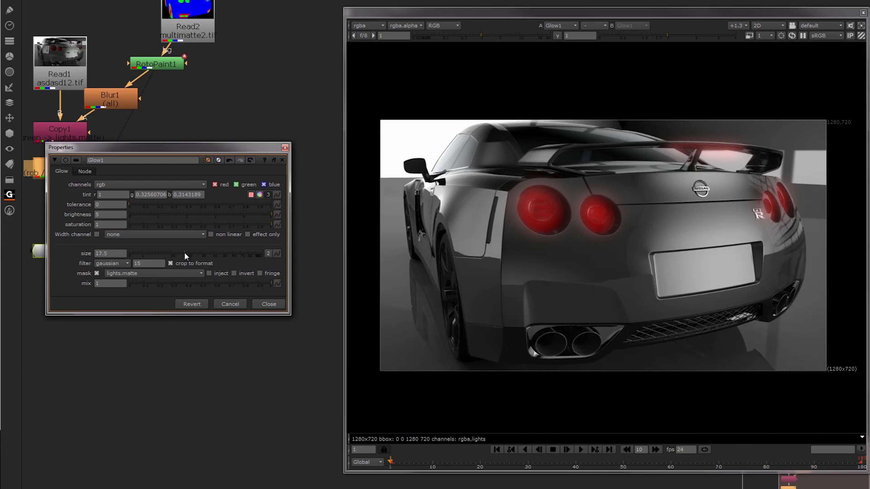
drag(194, 252, 174, 253)
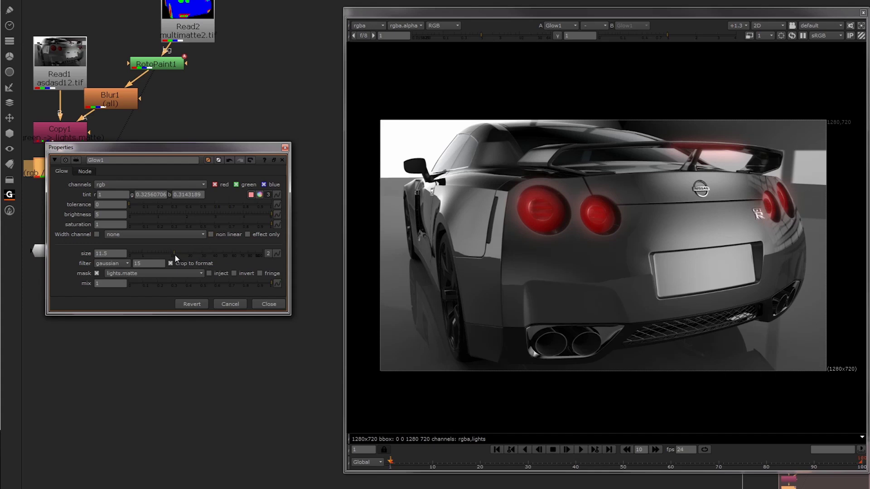
drag(174, 254, 200, 248)
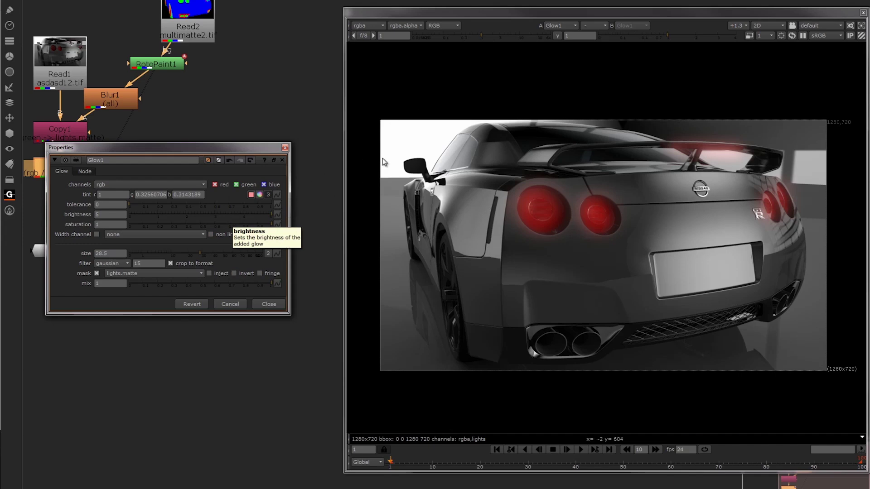
drag(198, 150, 150, 257)
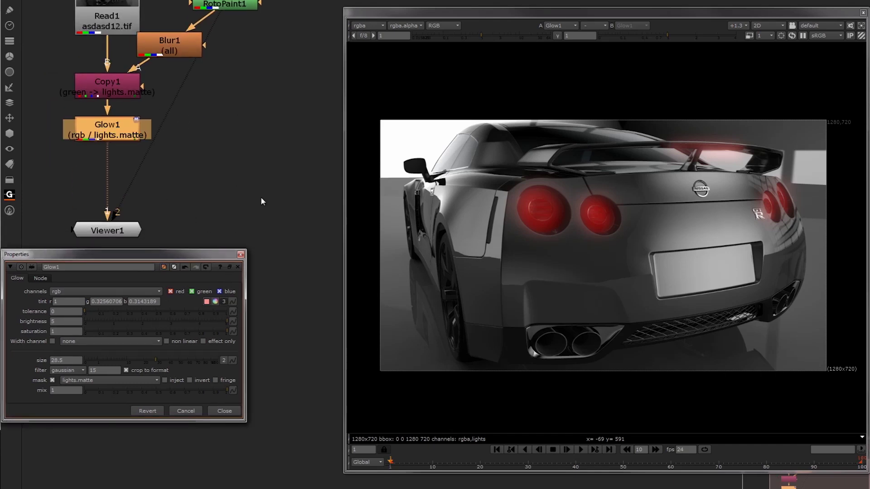